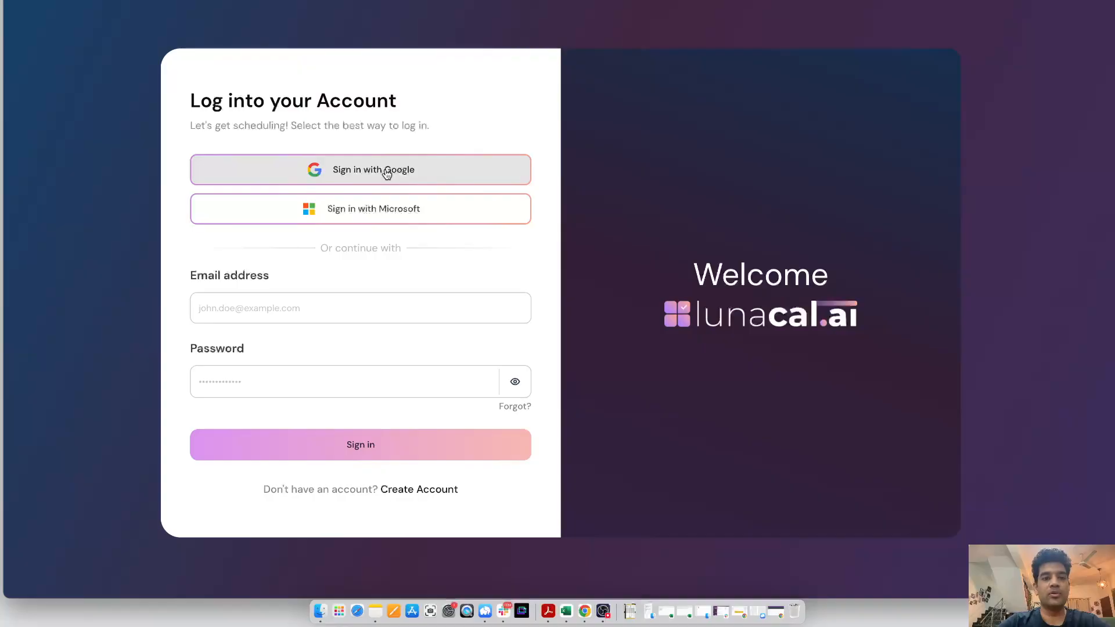
Sign in with Google and fill in the profile as founder at lunacal, where we build calendar scheduling software
left_click(390, 177)
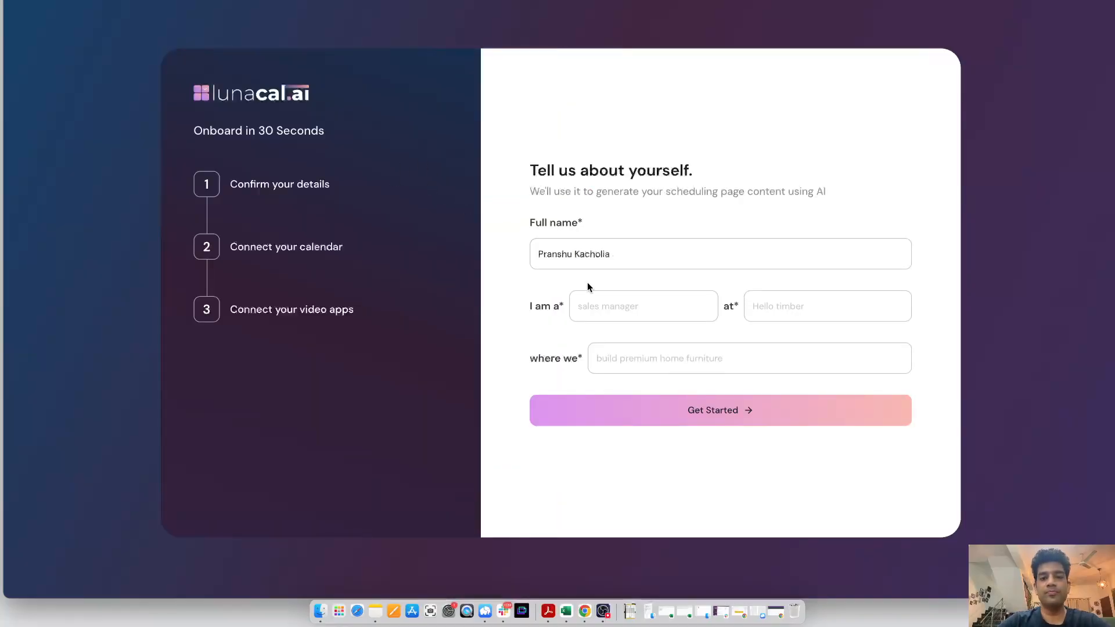
left_click(614, 301)
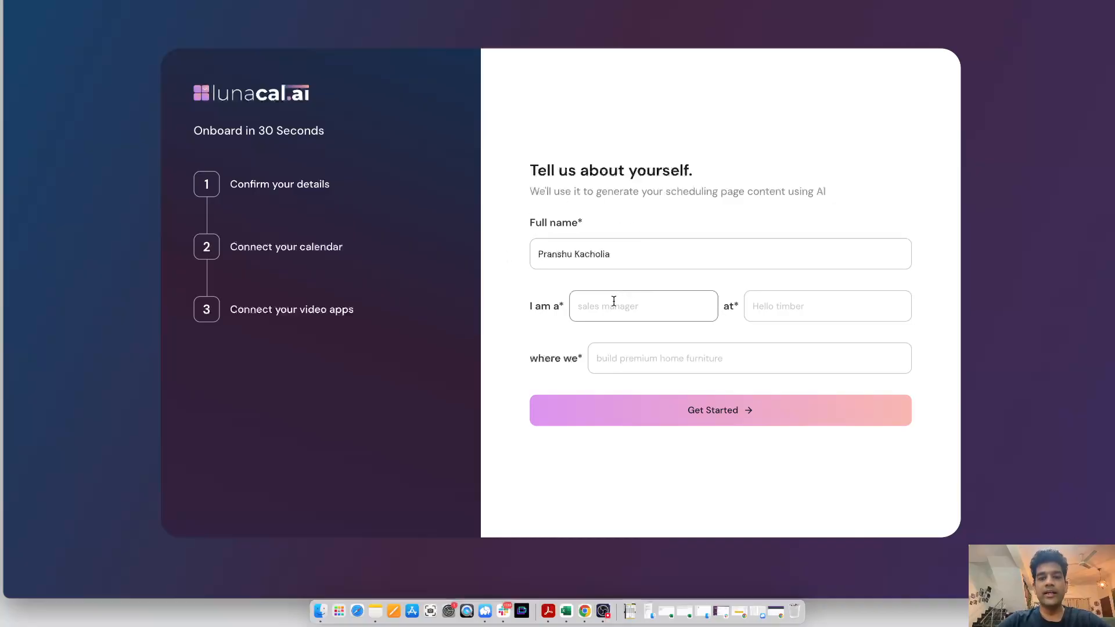
type("founder")
key("Tab")
type("luna")
key("Tab")
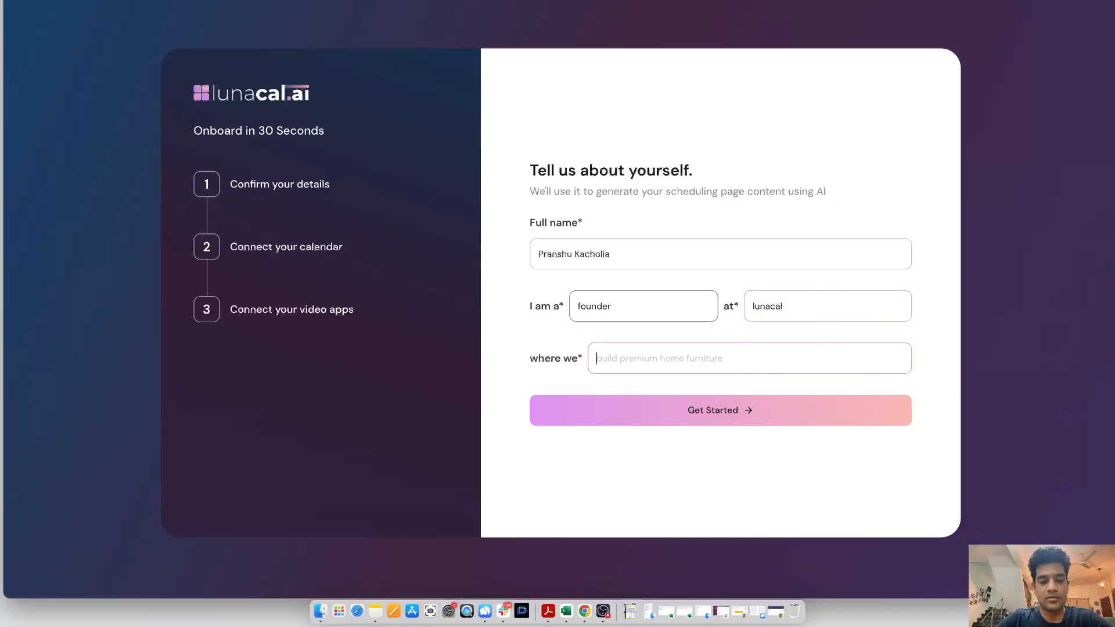
type("b")
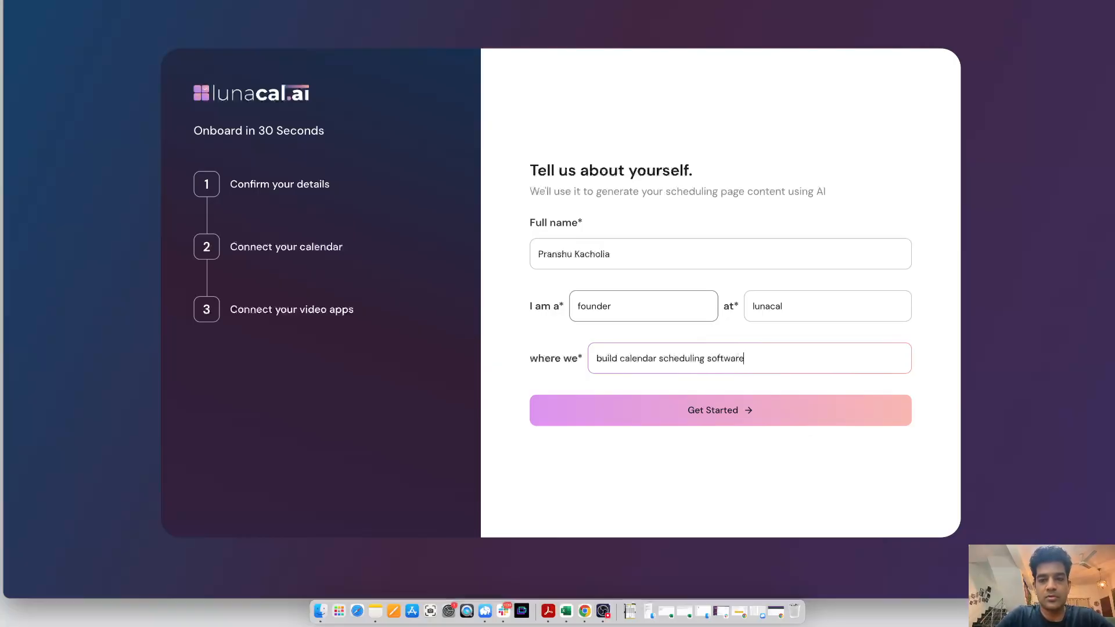
left_click(643, 410)
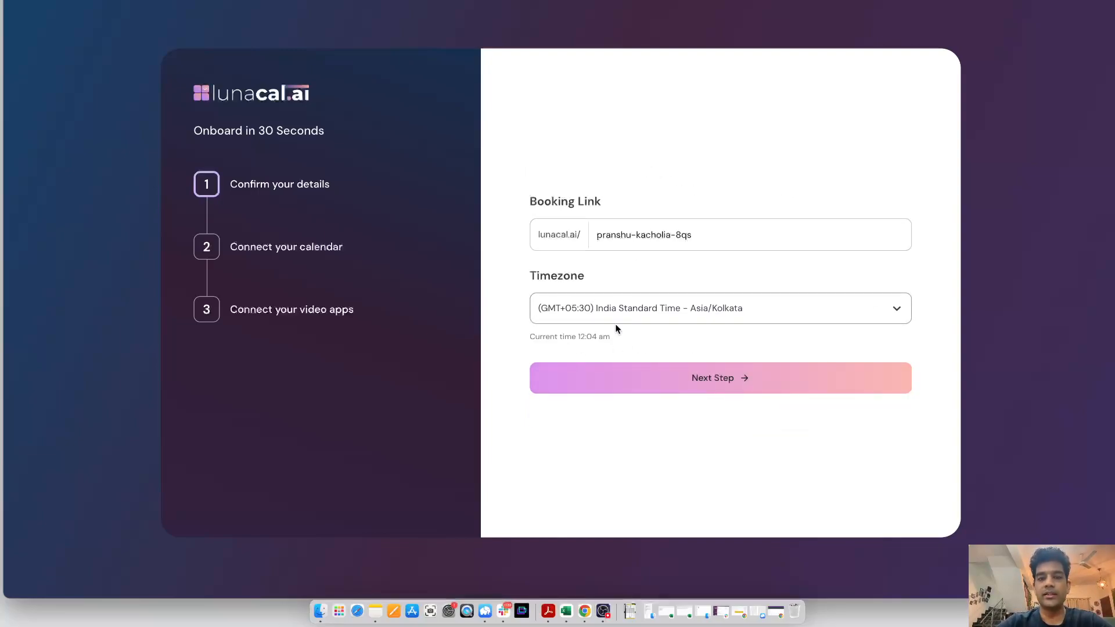
Accept the booking link and timezone, then connect Google Calendar using the signed-in Google account and continue
left_click(609, 378)
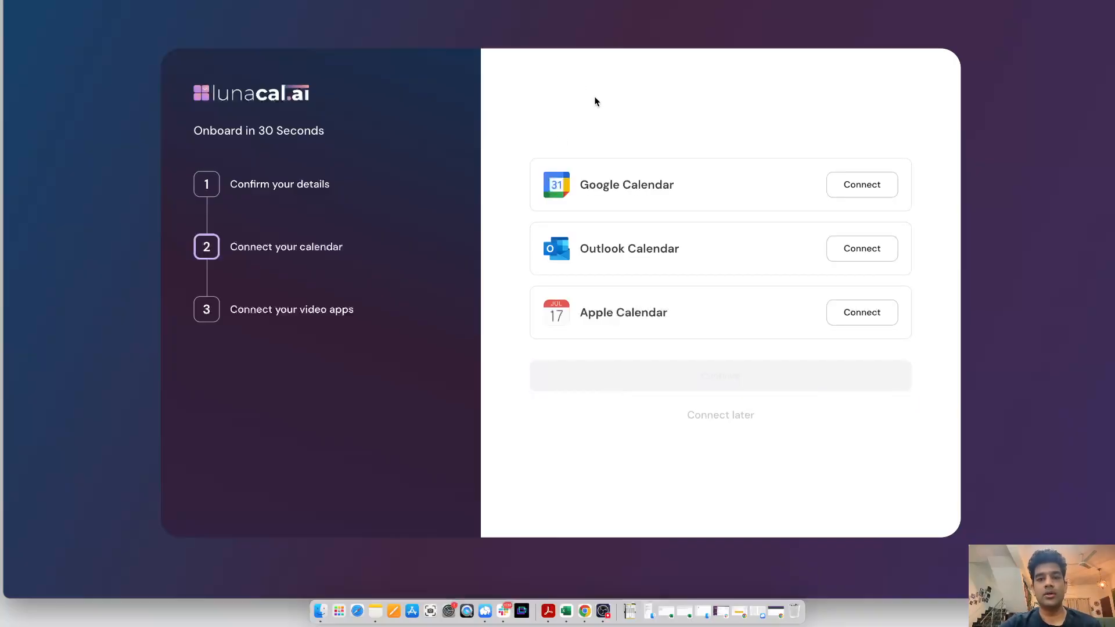
left_click(859, 182)
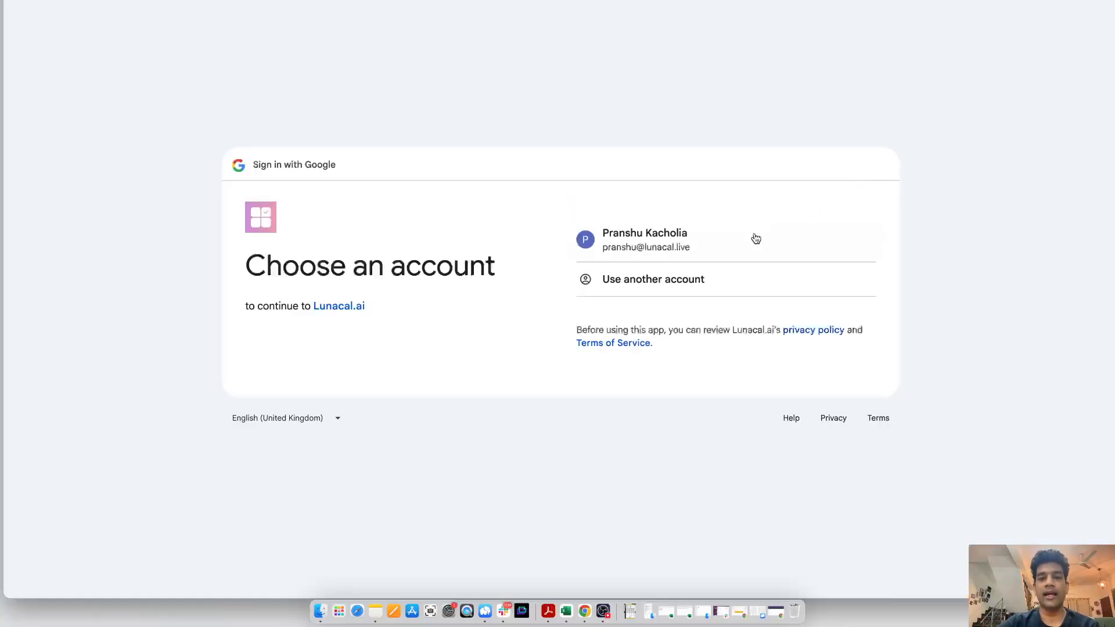
left_click(707, 244)
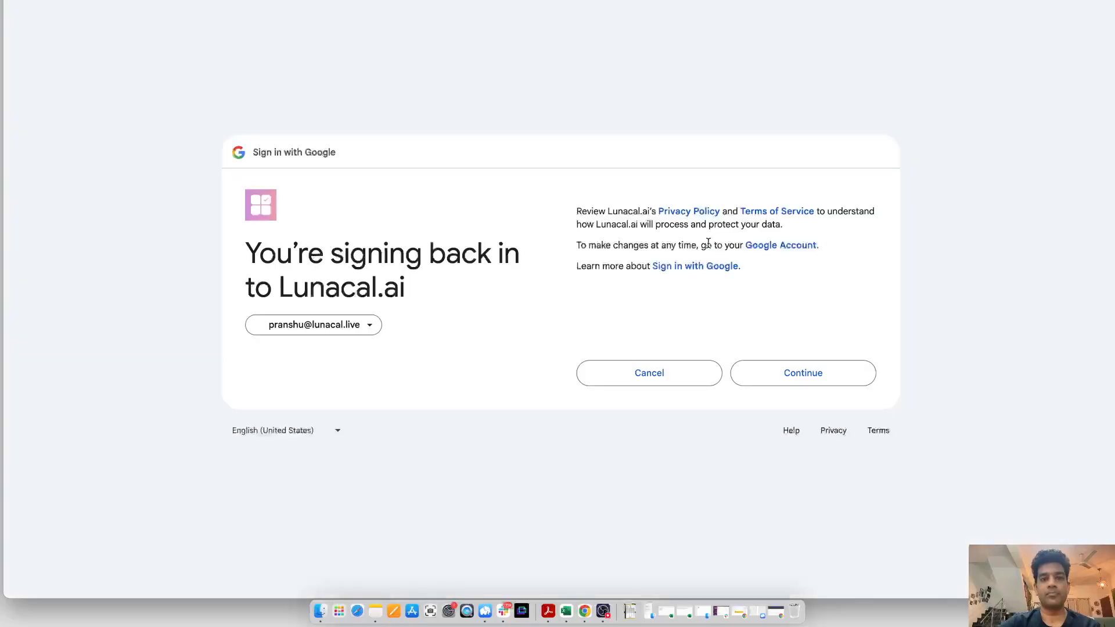
left_click(796, 366)
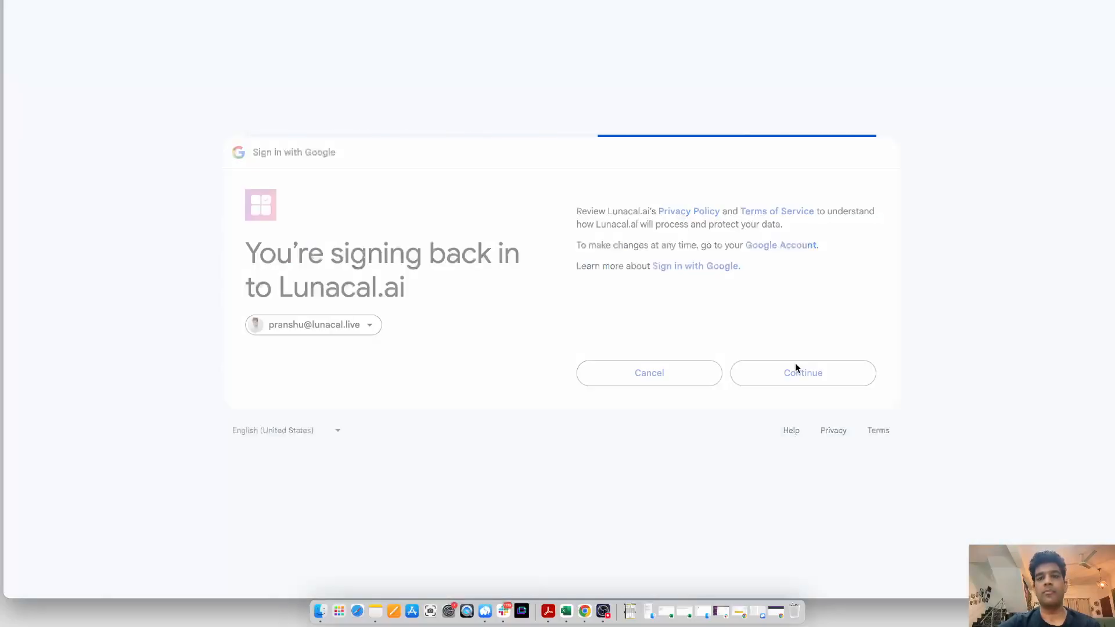
left_click(781, 411)
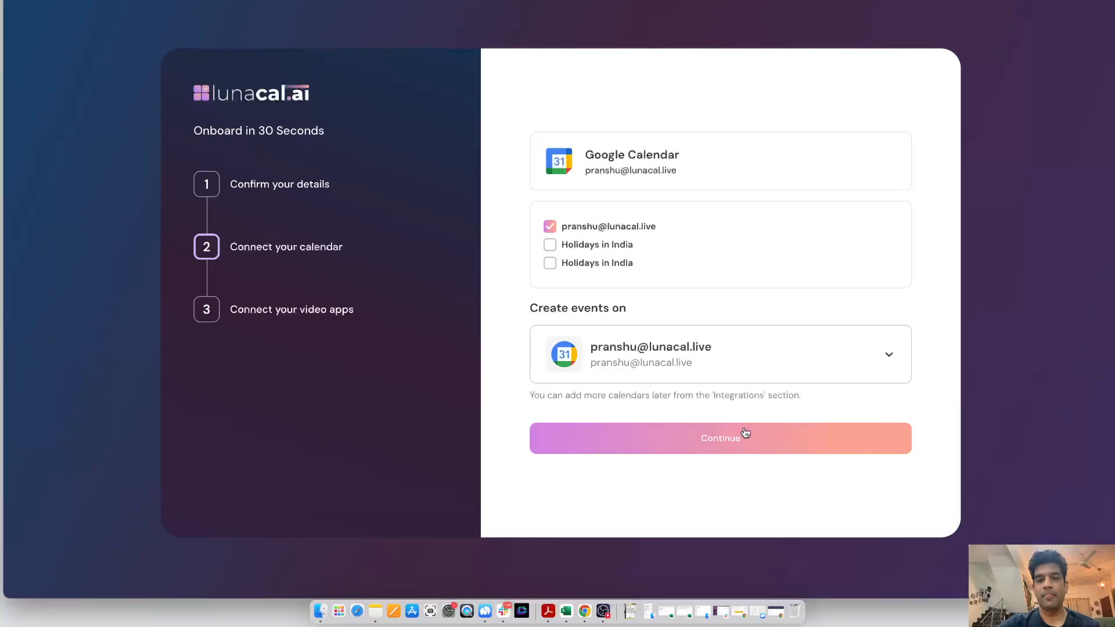
left_click(724, 455)
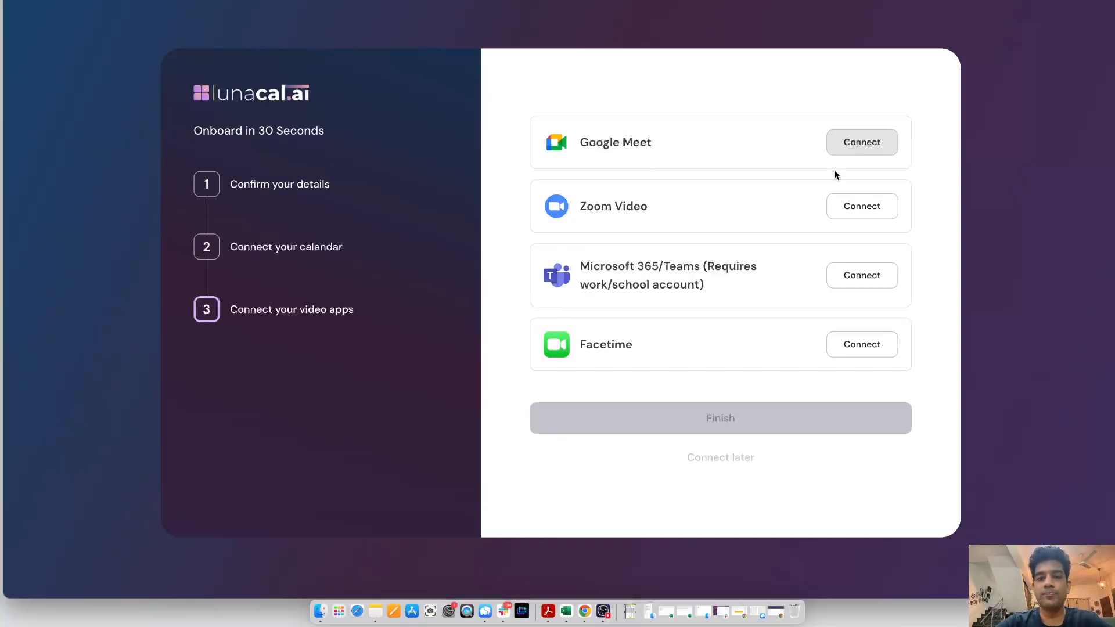
Connect Google Meet as the video app and finish onboarding
left_click(870, 152)
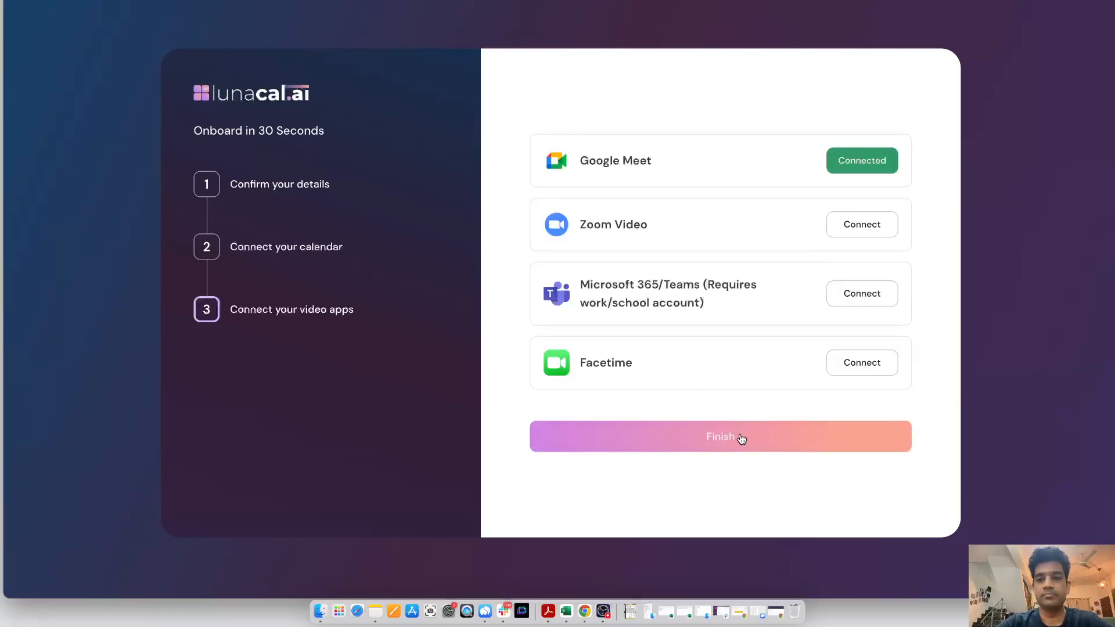
left_click(742, 439)
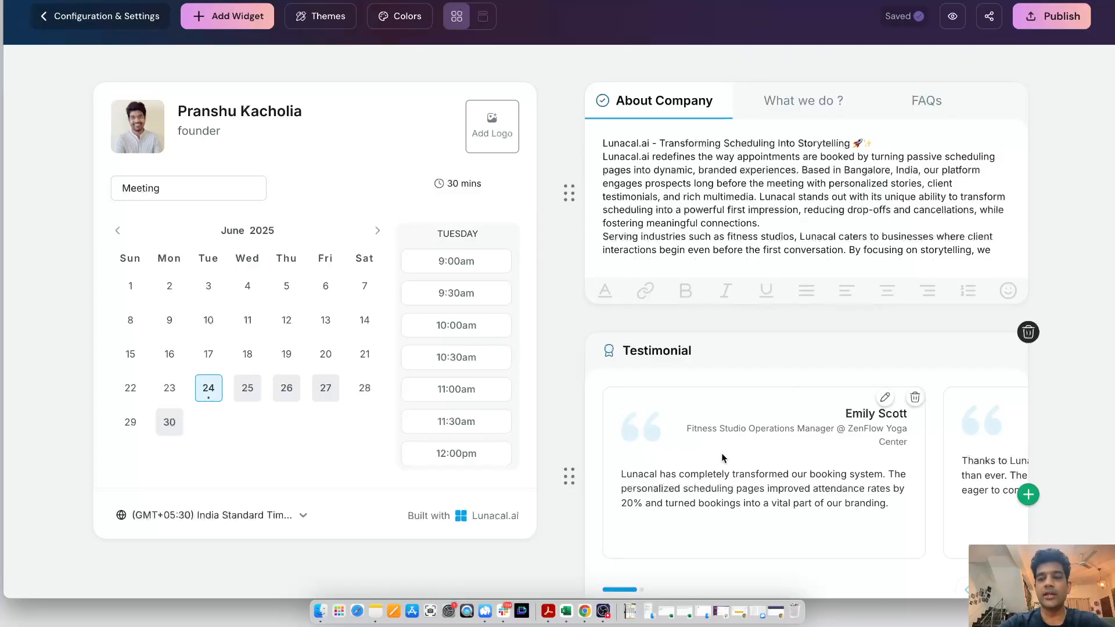
Review the generated scheduling page and add a Testimonials widget
scroll(709, 457, "down", 1)
scroll(708, 457, "down", 5)
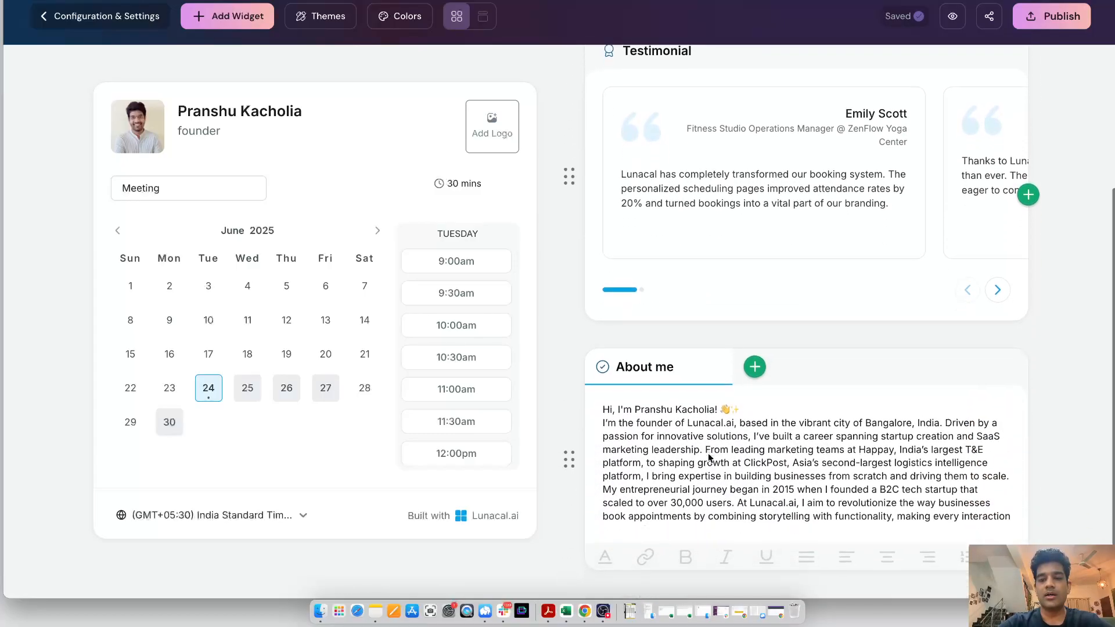
scroll(708, 453, "down", 2)
scroll(709, 453, "up", 2)
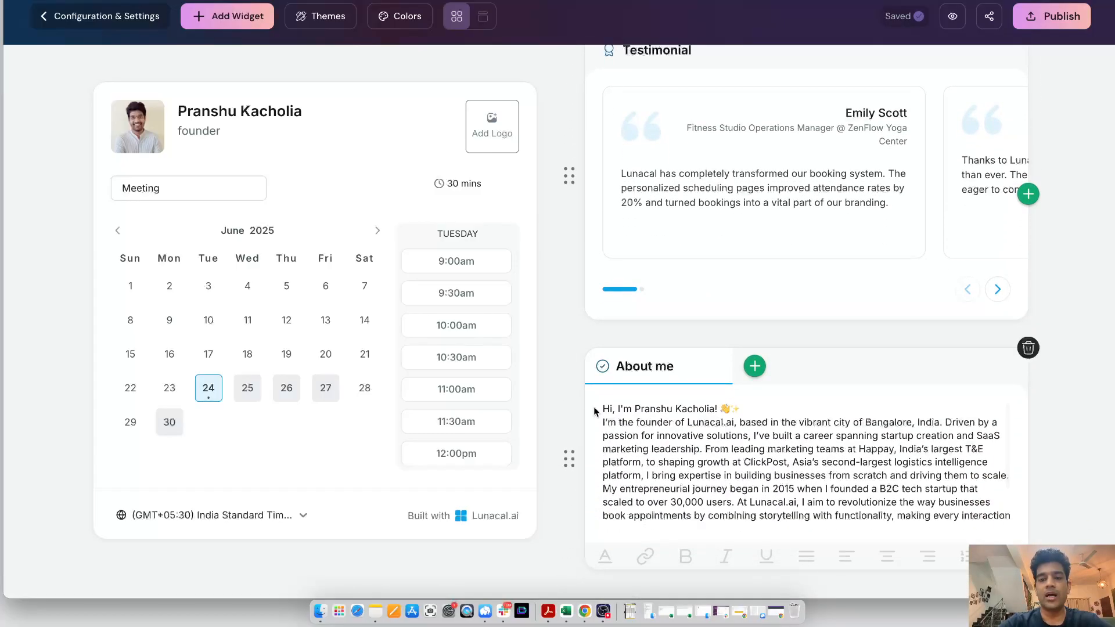
scroll(580, 394, "up", 2)
scroll(578, 388, "up", 5)
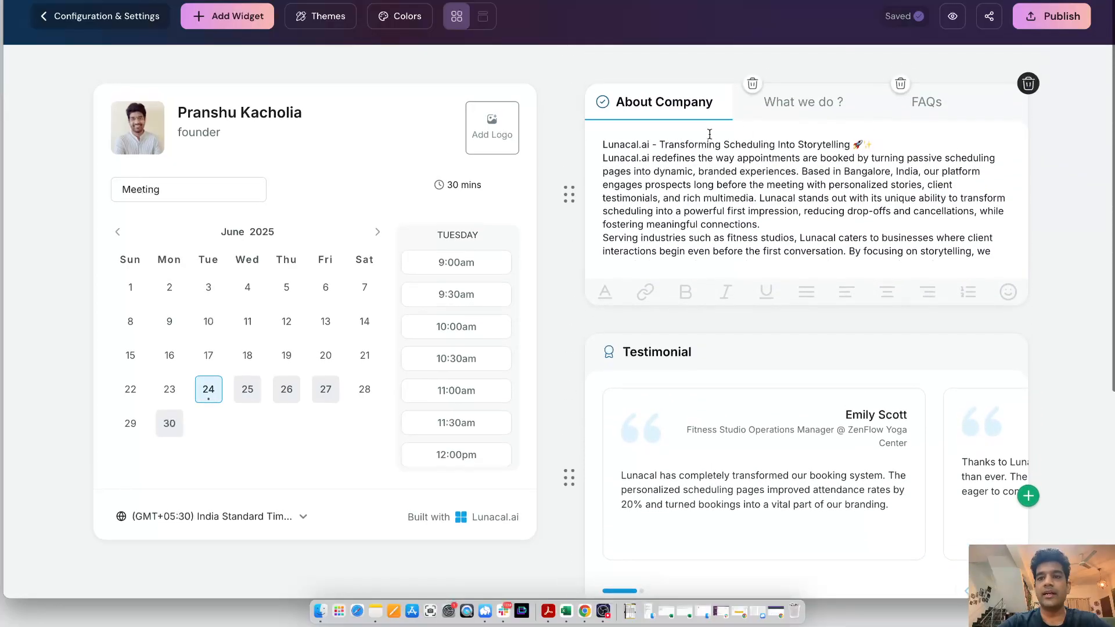
left_click(239, 24)
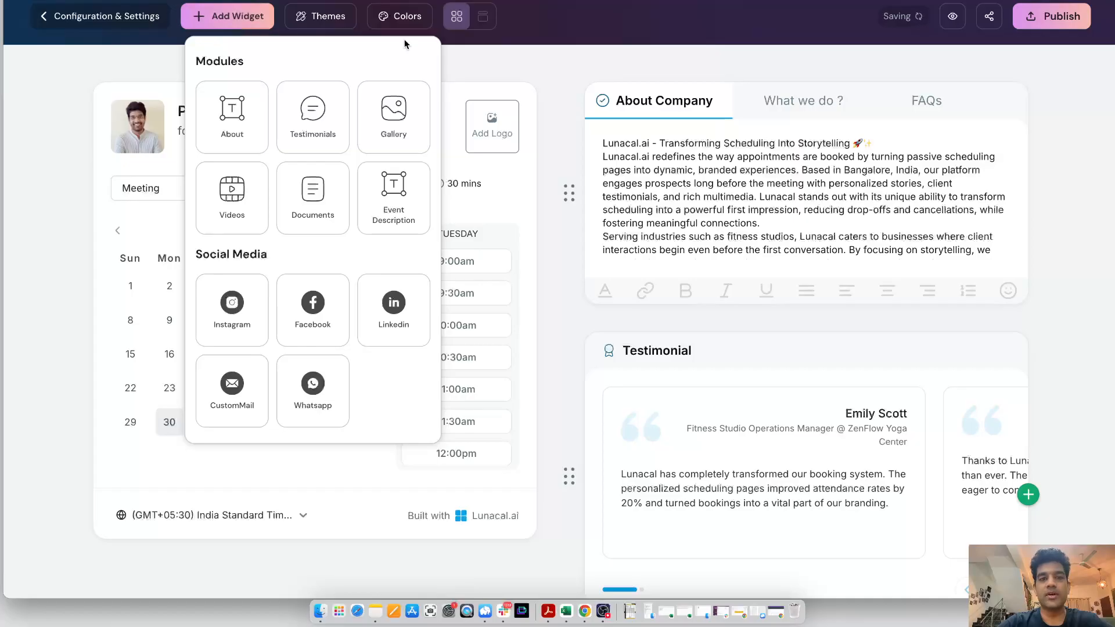
left_click(331, 128)
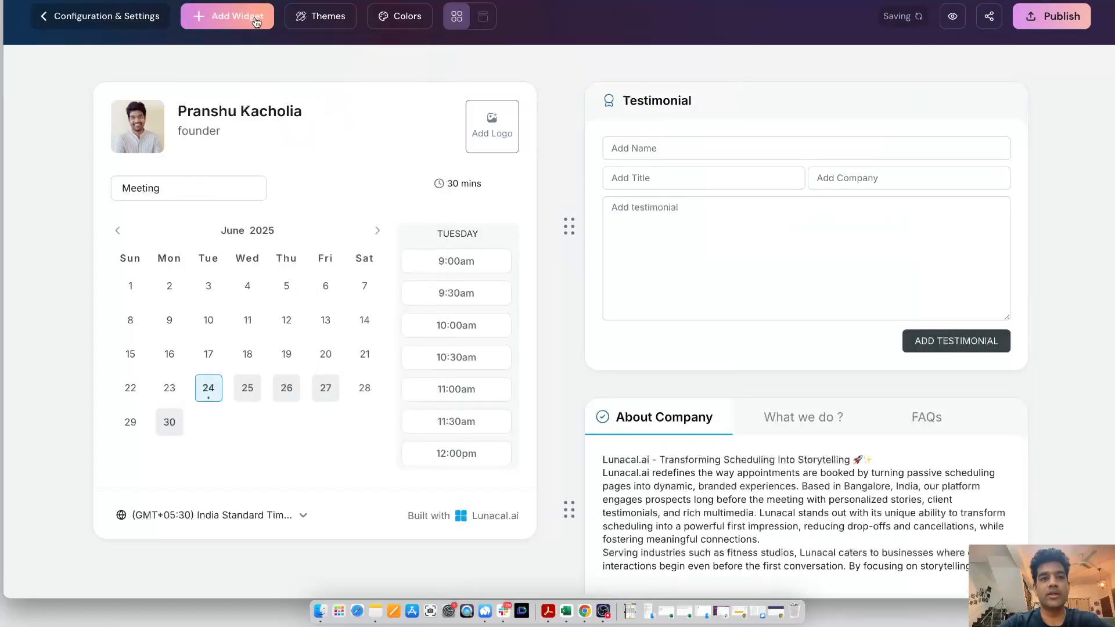
Add a Gallery widget to the page
left_click(227, 16)
left_click(419, 141)
Add a Videos widget and embed the copied YouTube URL in it
left_click(236, 17)
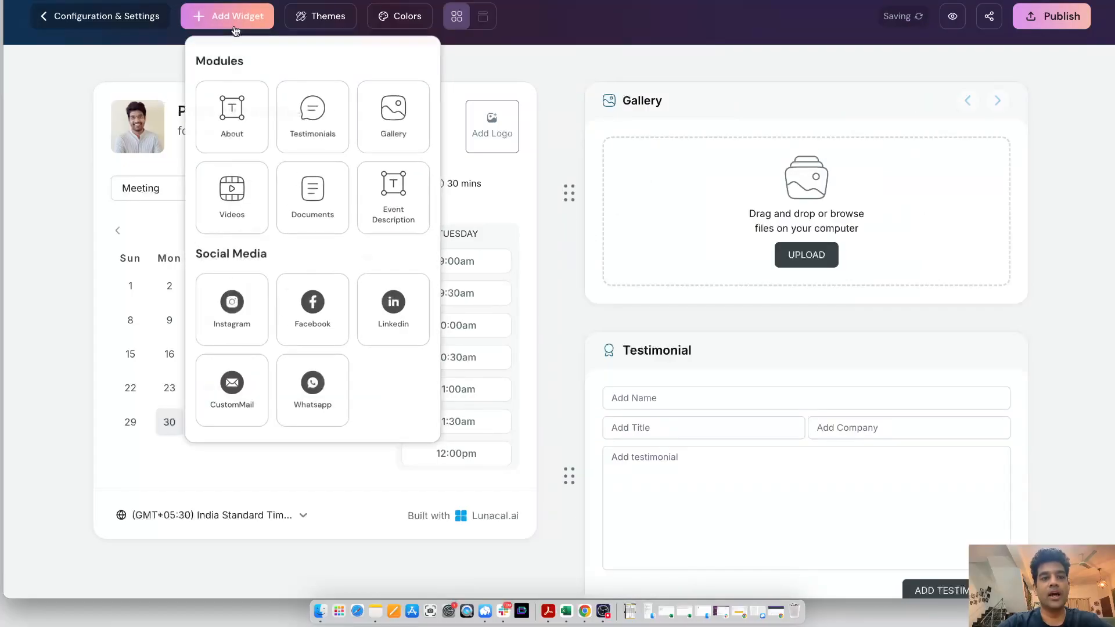
left_click(223, 184)
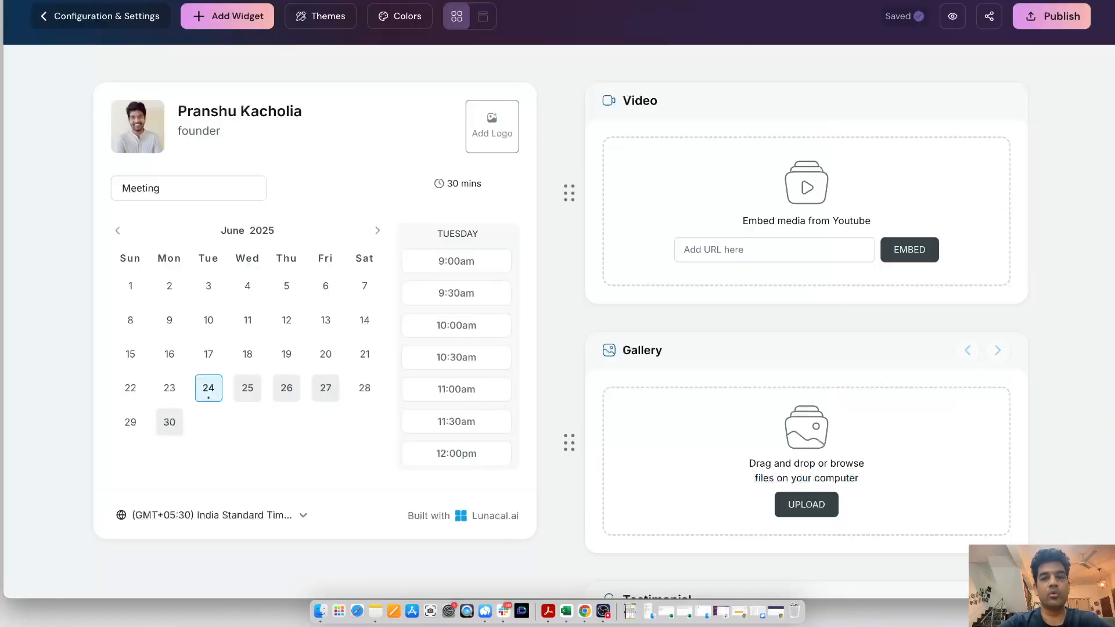
left_click(792, 250)
key("super+v")
left_click(922, 251)
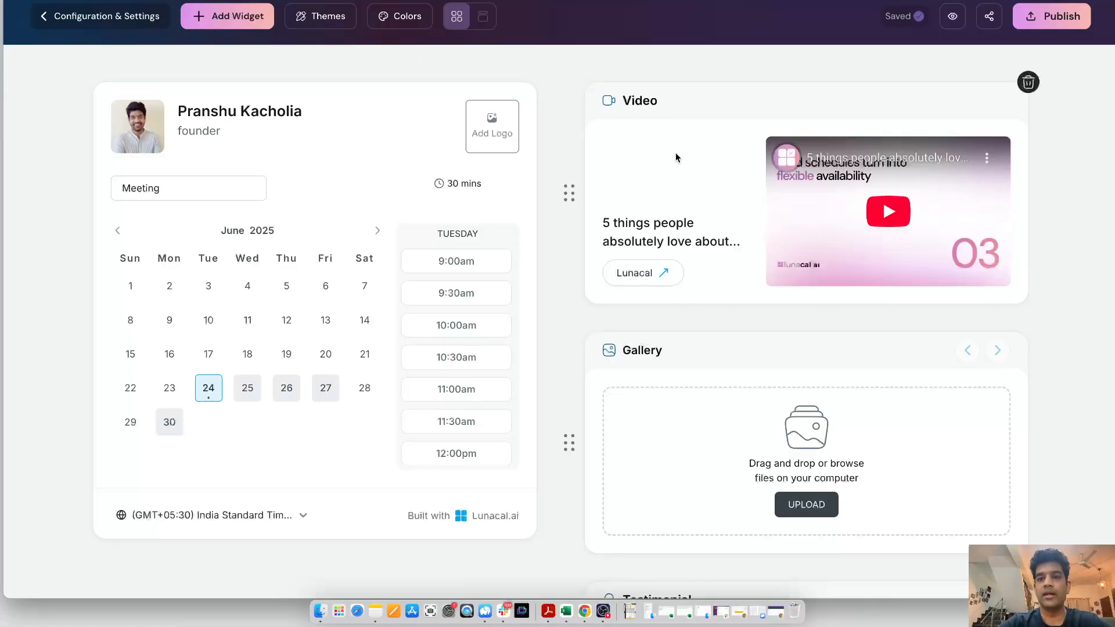
Delete the empty Gallery and Testimonial widgets
left_click(1030, 333)
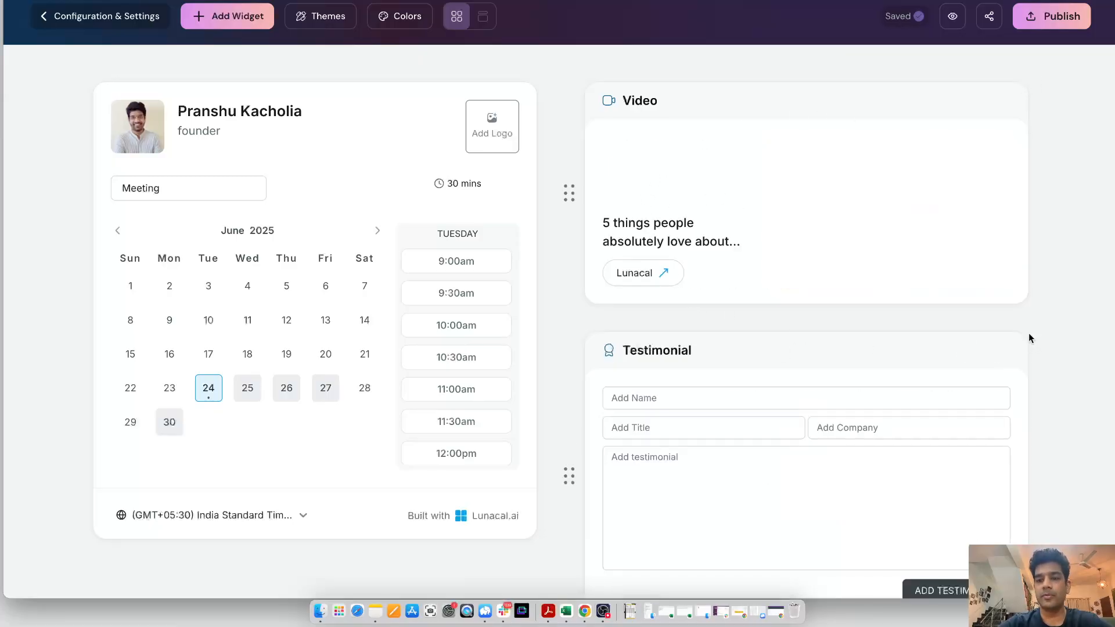
left_click(1028, 332)
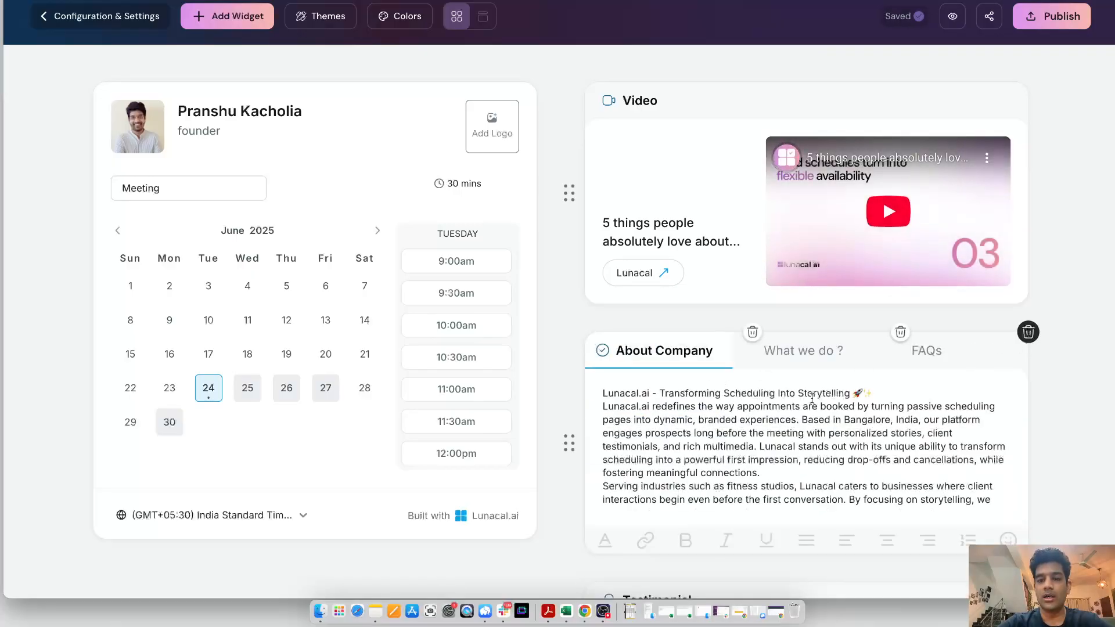
Insert a blank line after the title line of the About Company text
left_click(873, 393)
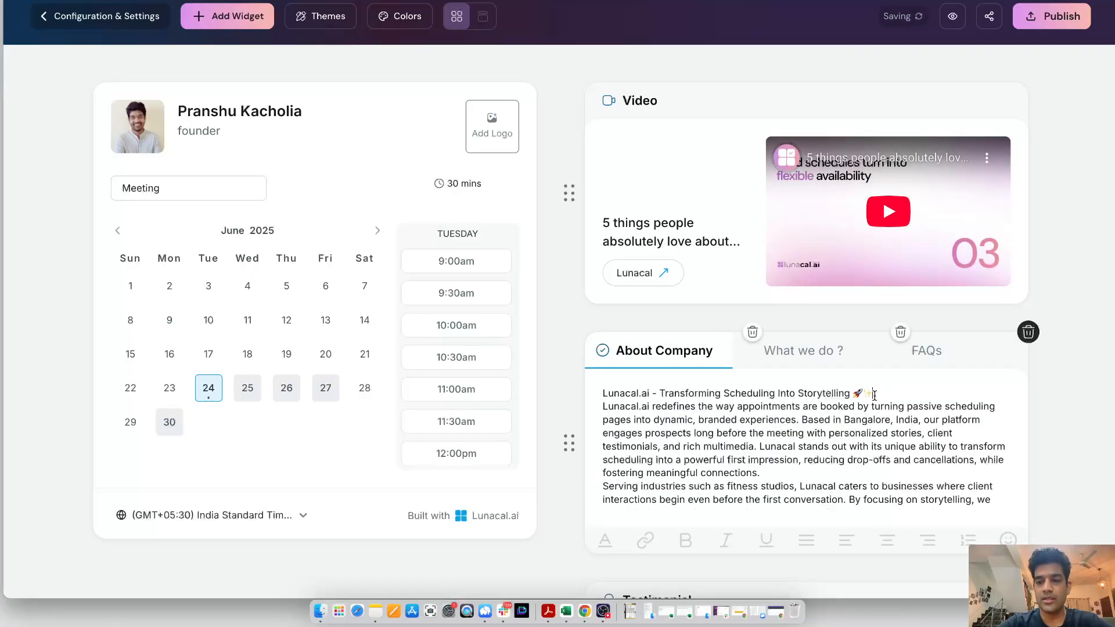
key("Return")
Move the About Company section above the Video widget
left_click_drag(558, 460, 551, 345)
scroll(550, 343, "down", 3)
scroll(550, 343, "down", 5)
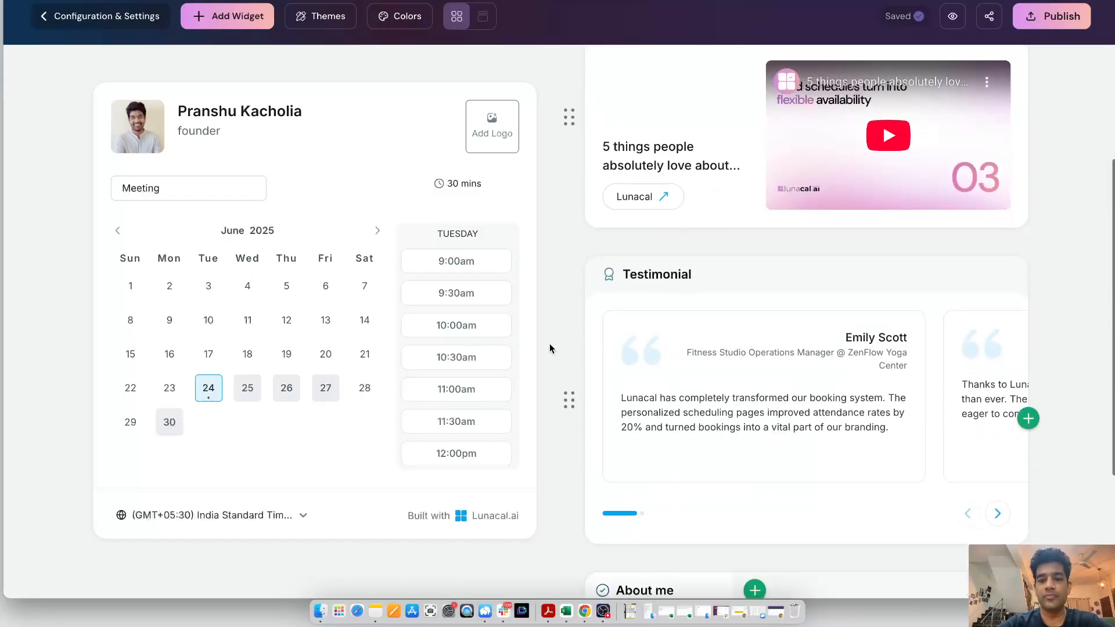
Move the About me section above the Testimonial section
scroll(558, 516, "down", 2)
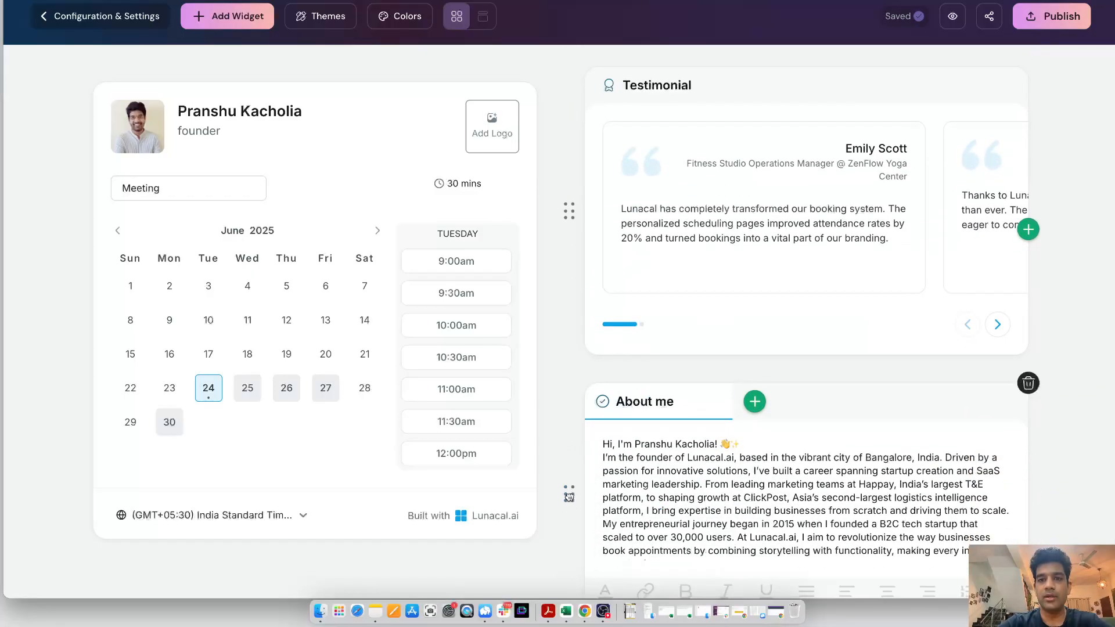
left_click_drag(569, 494, 570, 175)
scroll(570, 187, "up", 3)
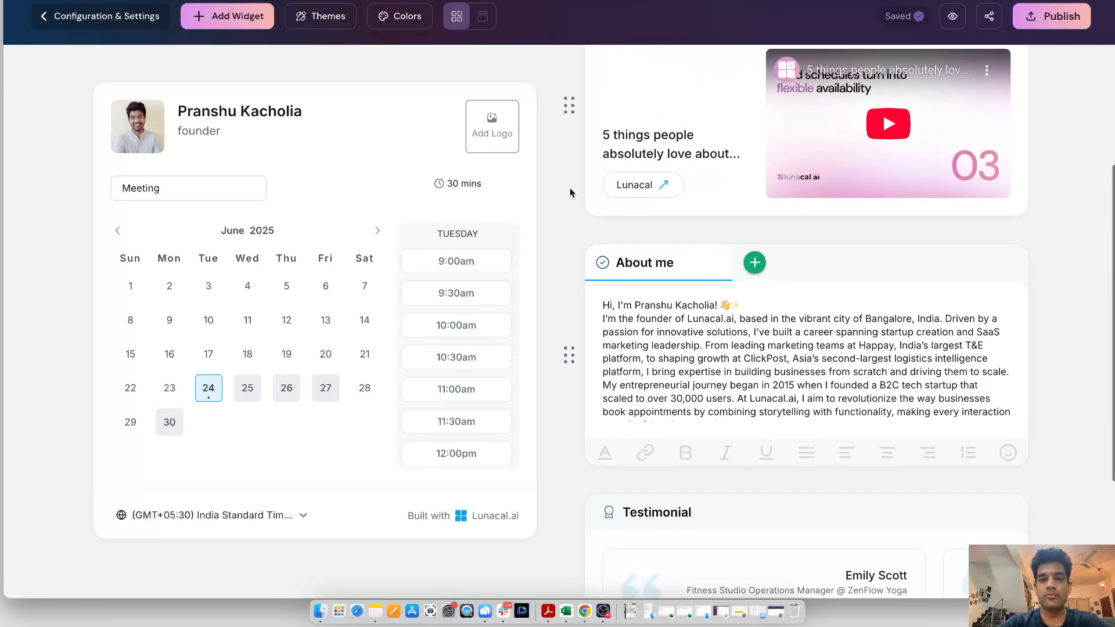
scroll(570, 193, "up", 5)
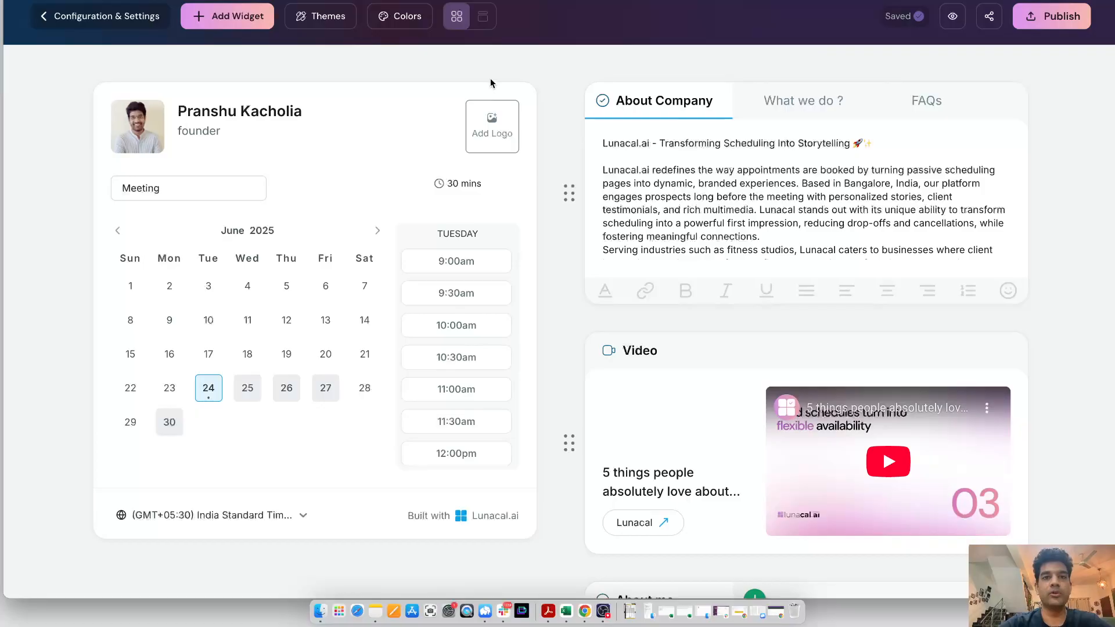
Apply the Bold theme to the scheduling page
left_click(227, 15)
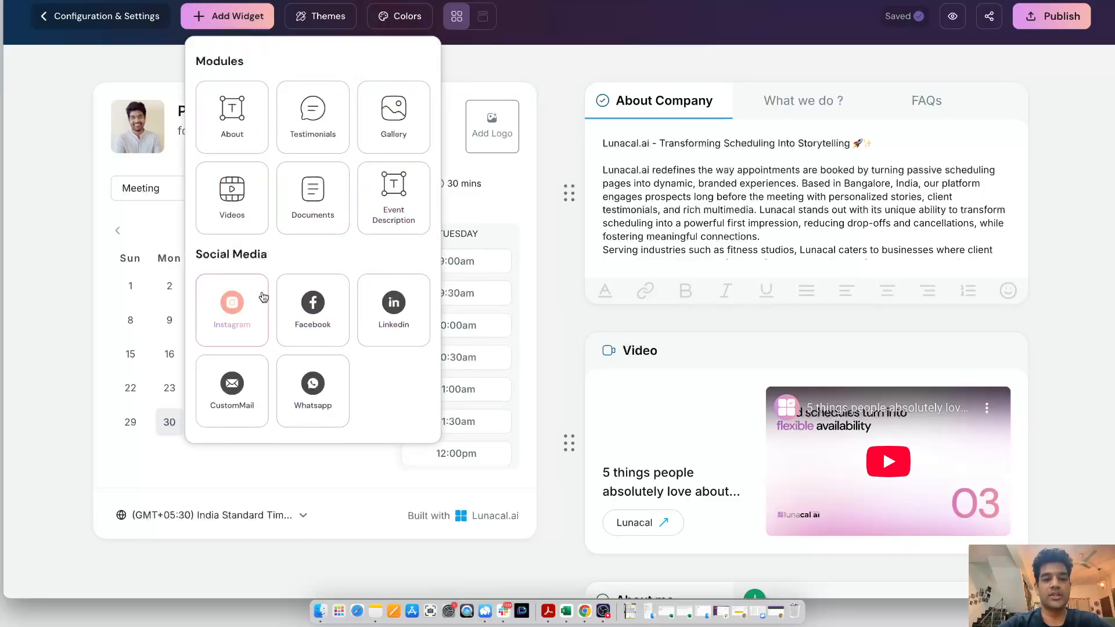
left_click(308, 17)
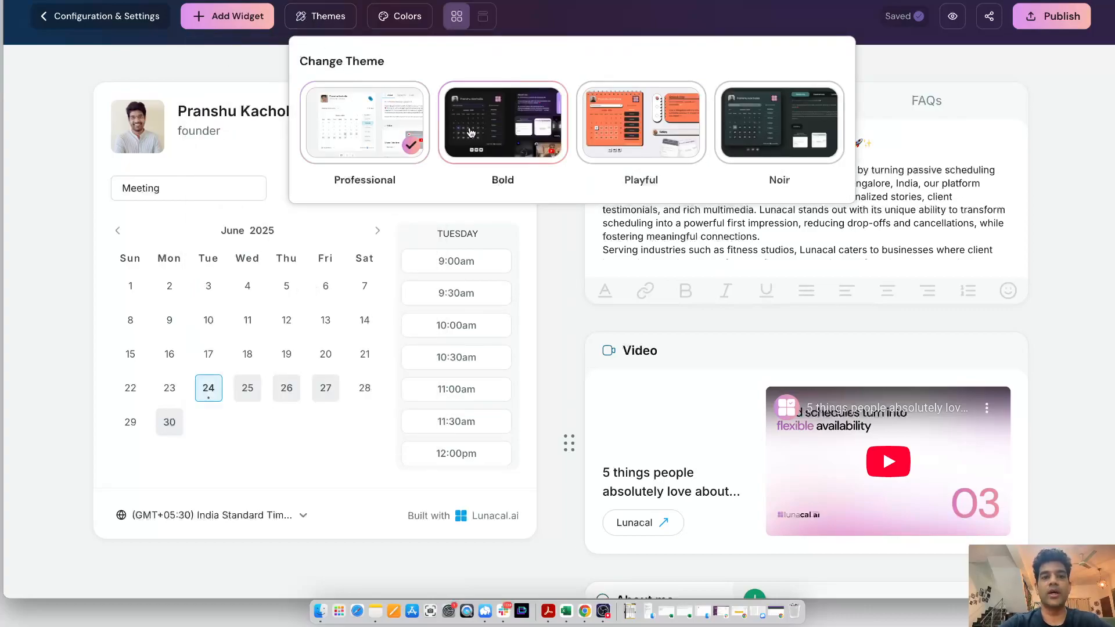
left_click(501, 134)
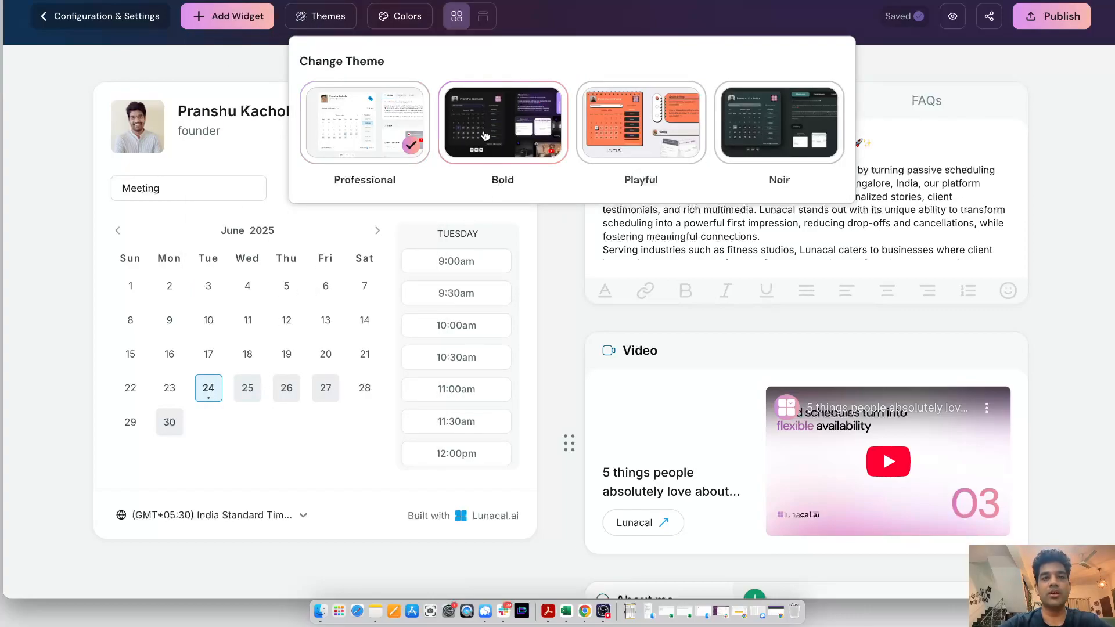
Set the page color to purple from the top colors
left_click(406, 17)
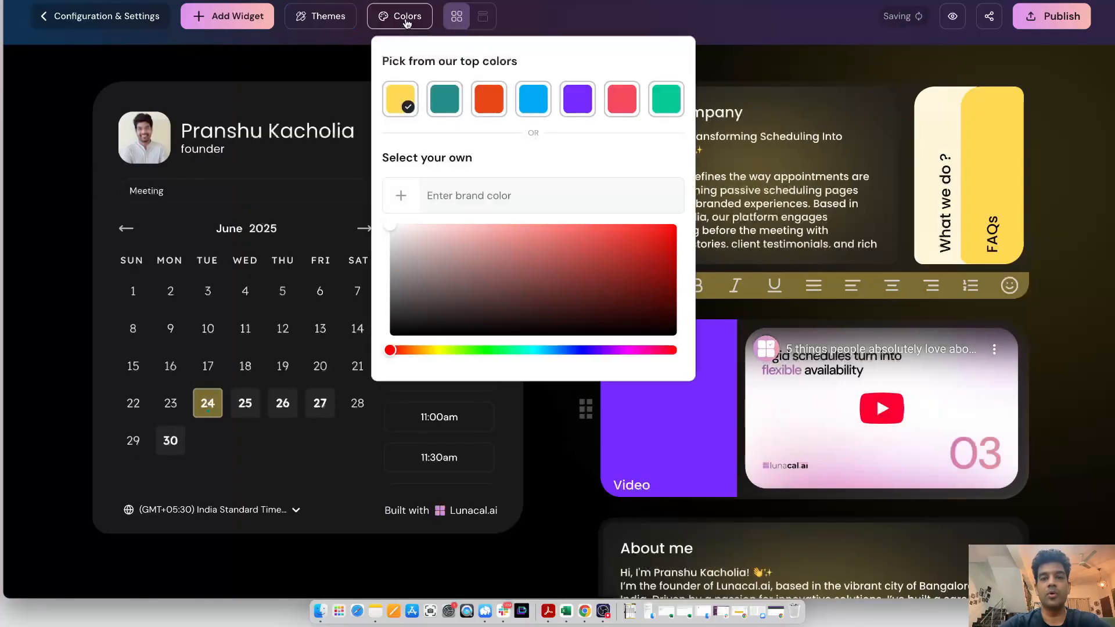
left_click(578, 99)
Apply the Playful theme
left_click(345, 28)
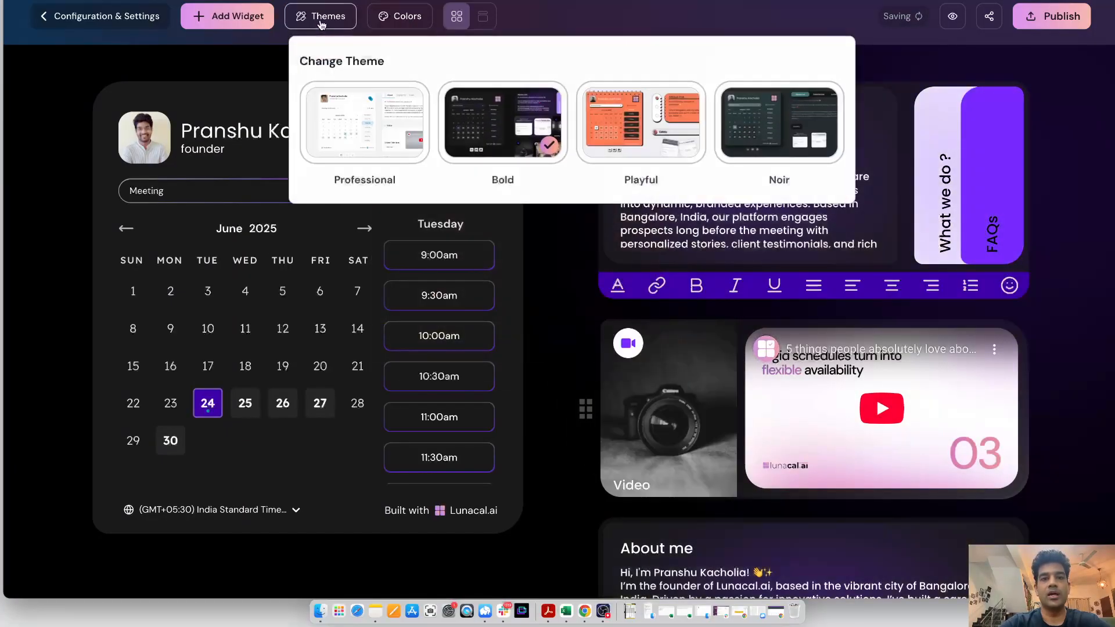
left_click(642, 124)
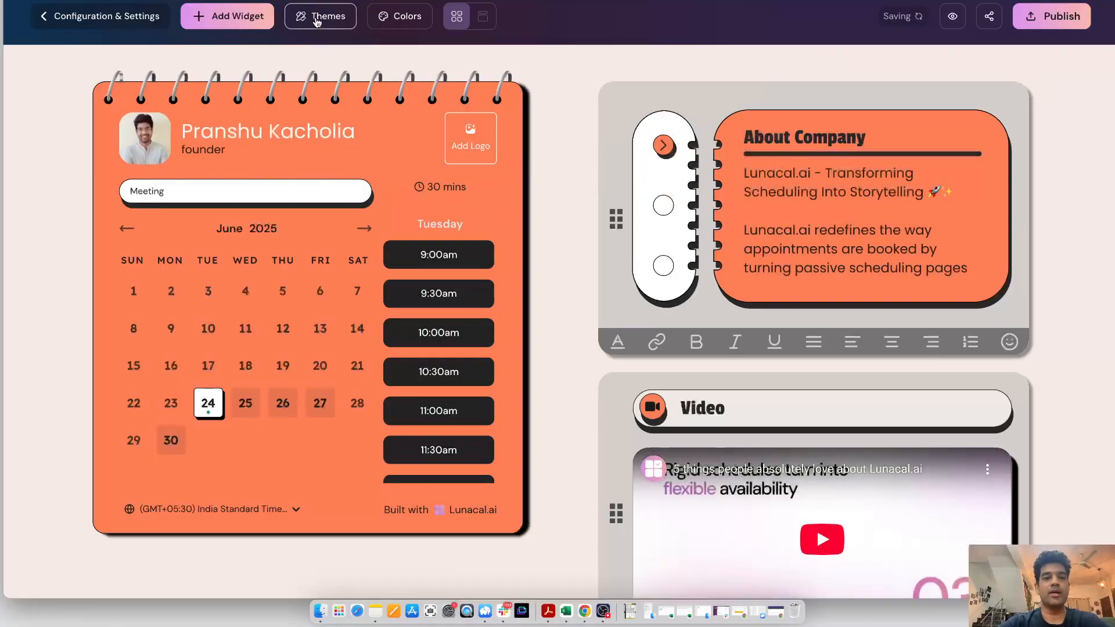
Switch the theme back to Bold
left_click(321, 19)
left_click(516, 153)
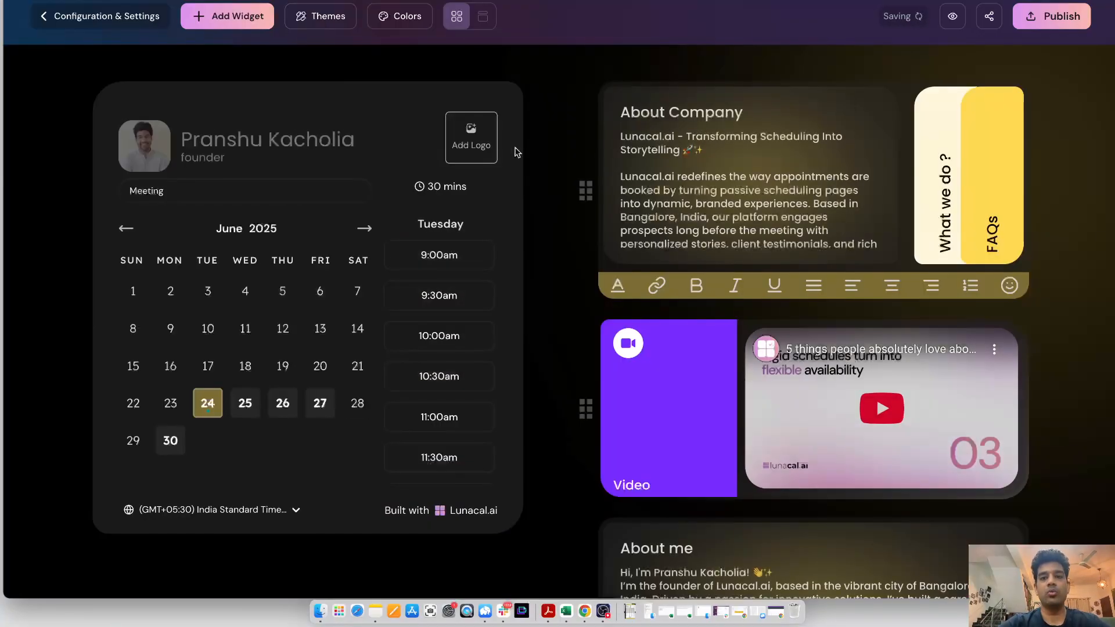
Set the page color to purple from the top colors and publish the scheduling page
left_click(393, 19)
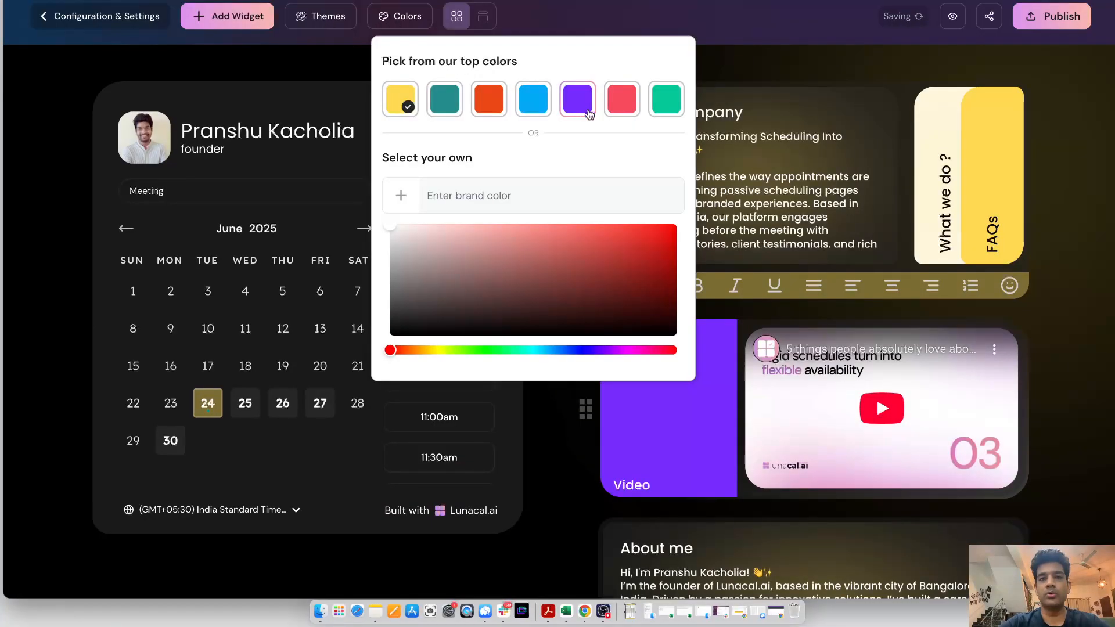
left_click(578, 98)
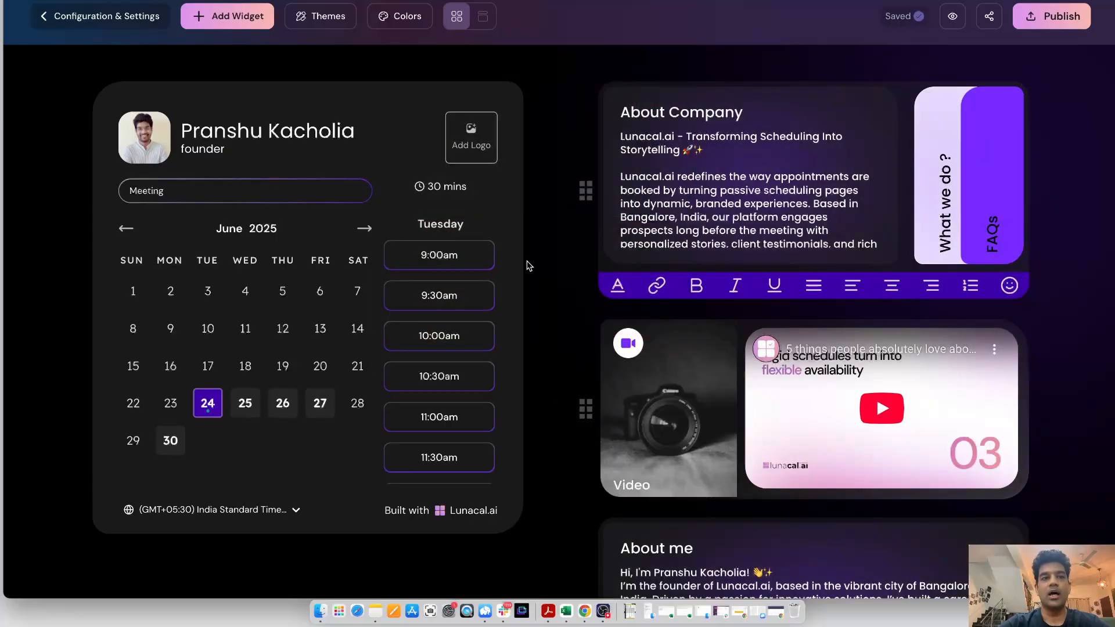
left_click(1053, 22)
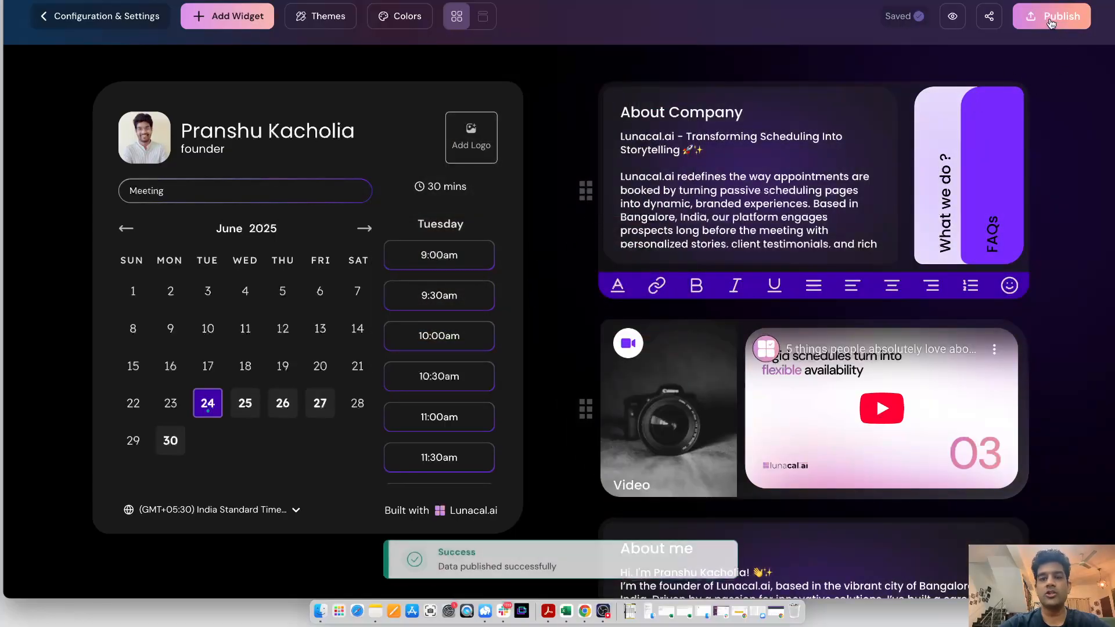
Edit the profile designation to "Founder, Lunacal.ai" and save the profile
left_click(151, 139)
left_click(406, 180)
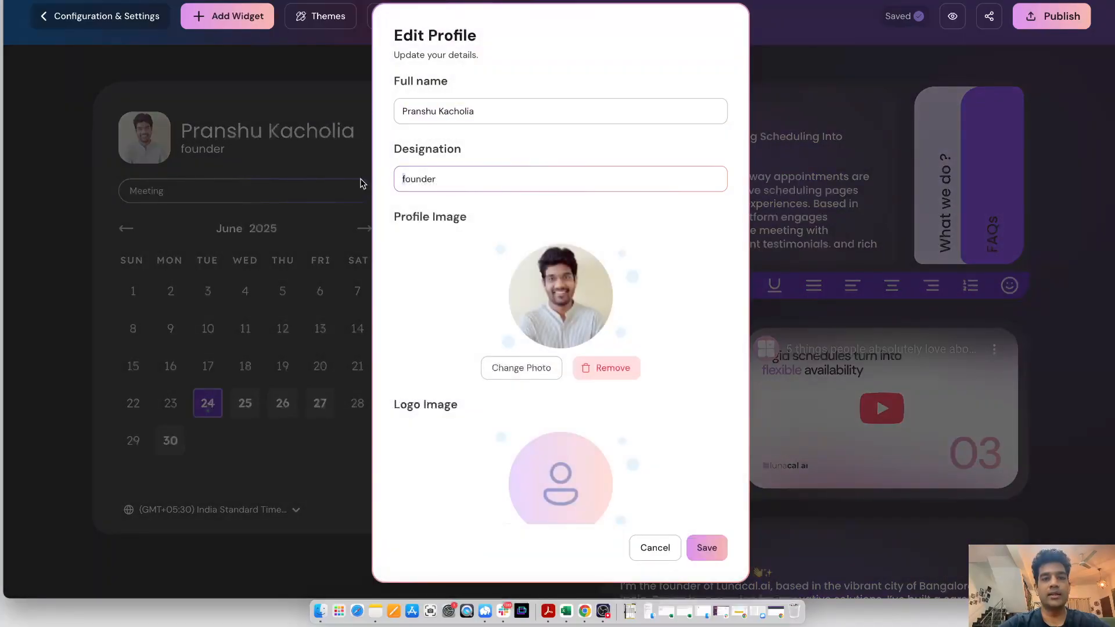
key("Delete")
type("F")
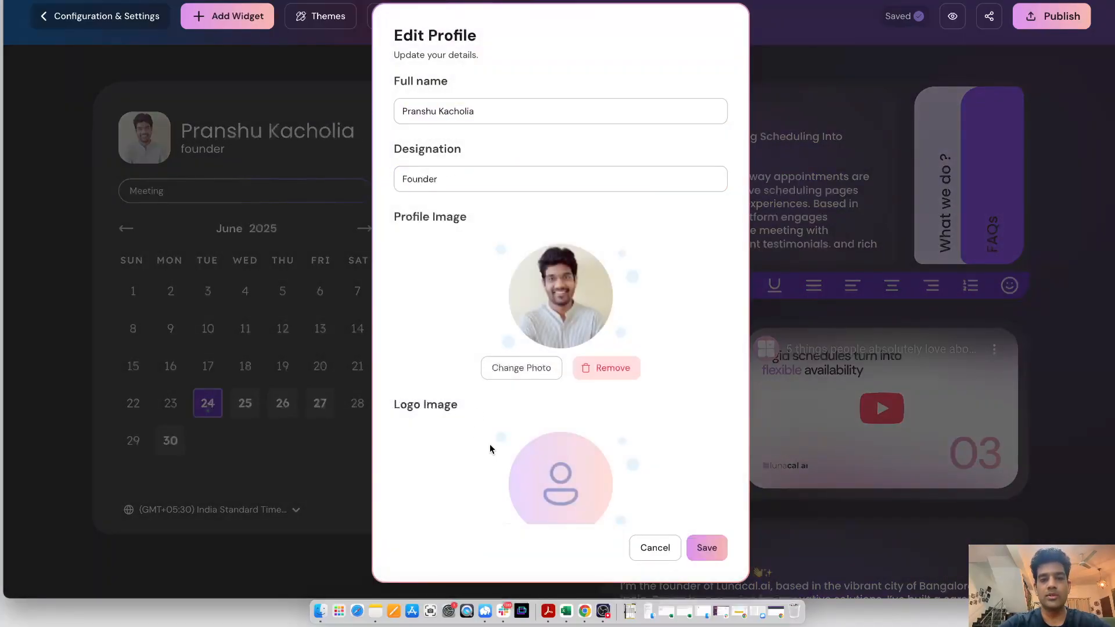
scroll(490, 444, "down", 2)
left_click(455, 135)
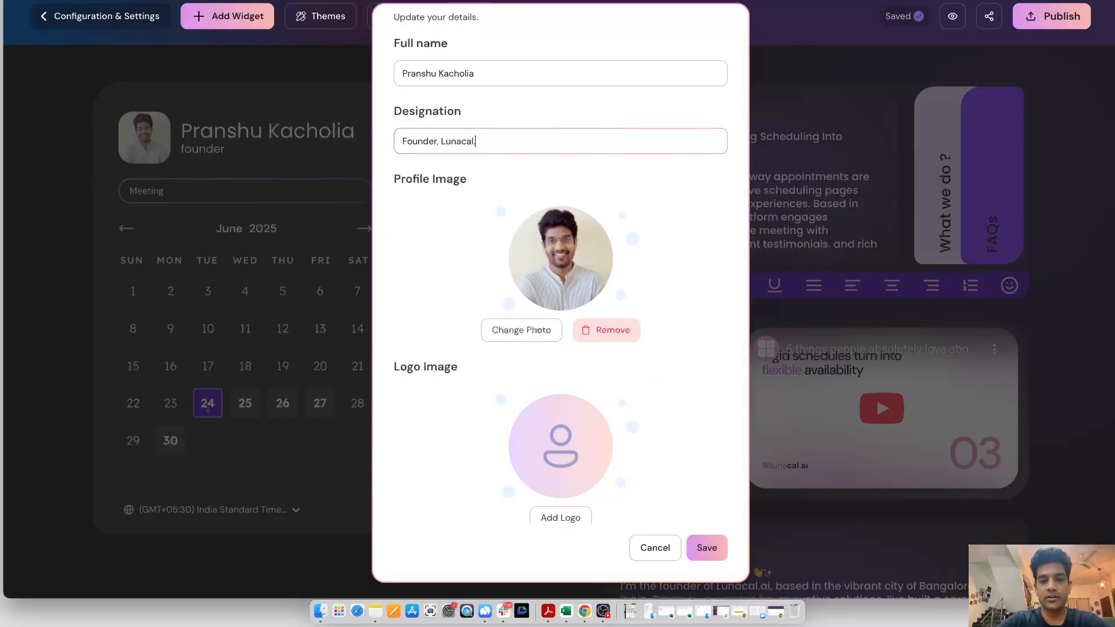
left_click(706, 548)
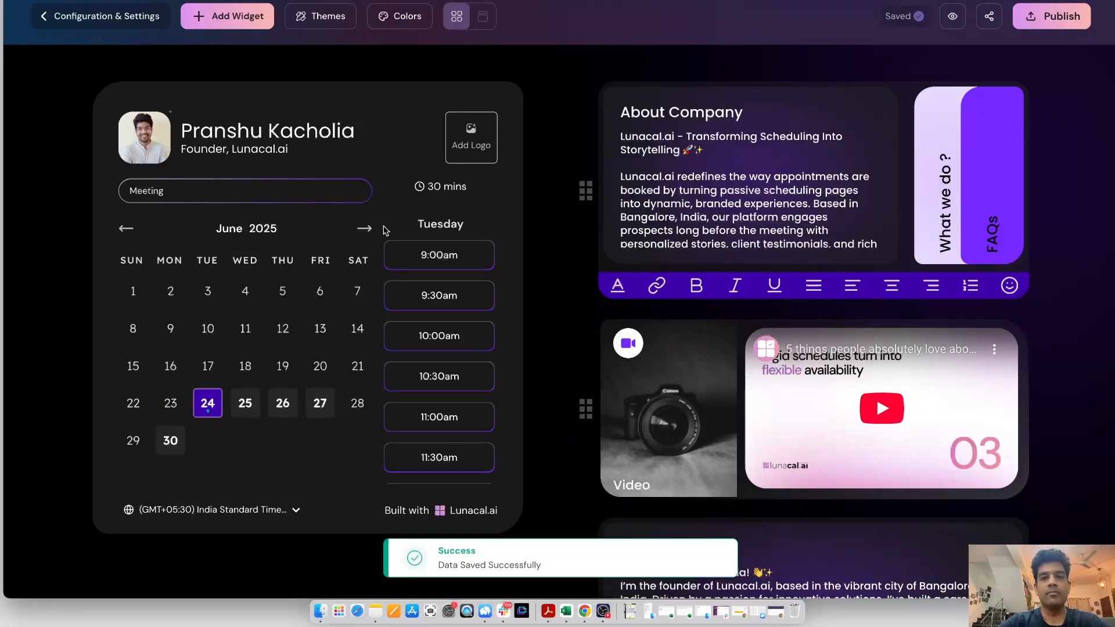
Return to the dashboard and open the Meeting event type's settings
left_click(94, 19)
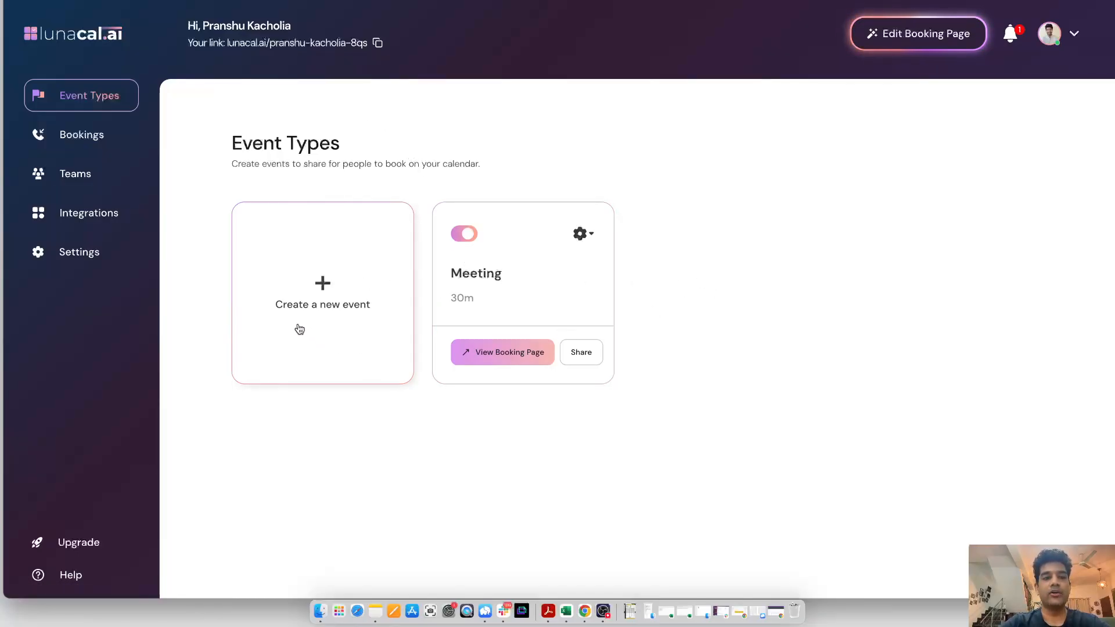
left_click(536, 279)
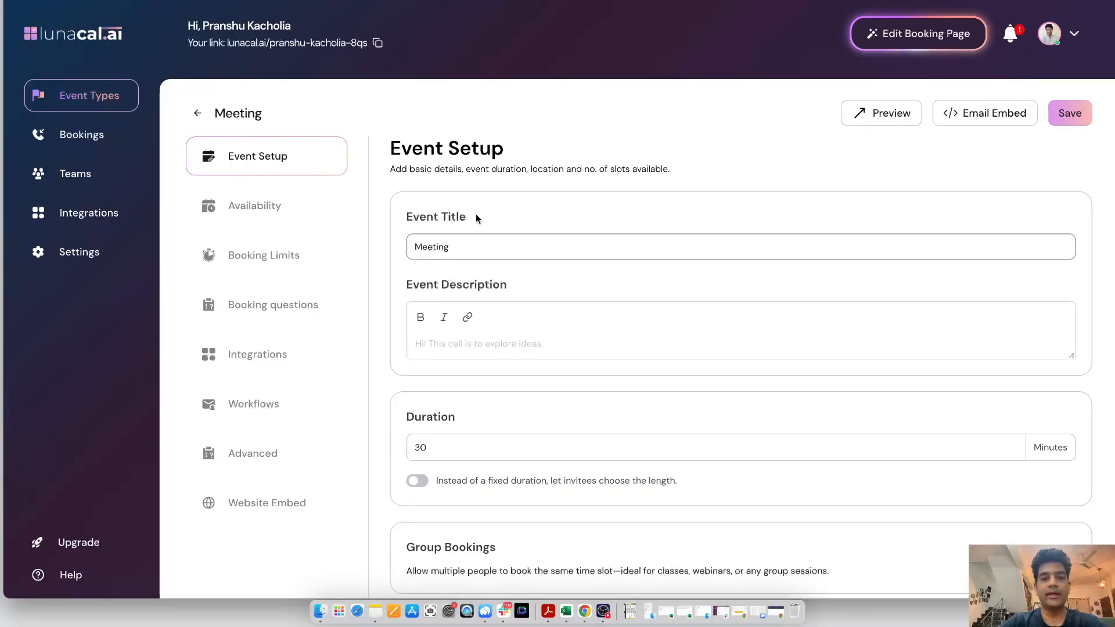
Try enabling Group Bookings for the Meeting event, then switch it off again
scroll(452, 423, "down", 3)
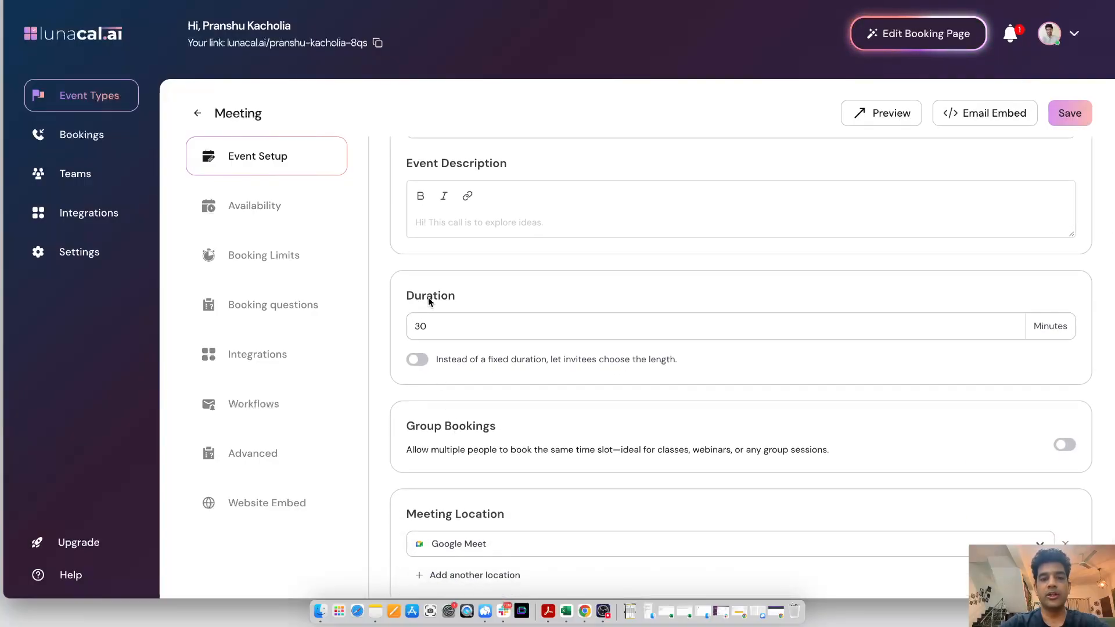
scroll(453, 325, "down", 1)
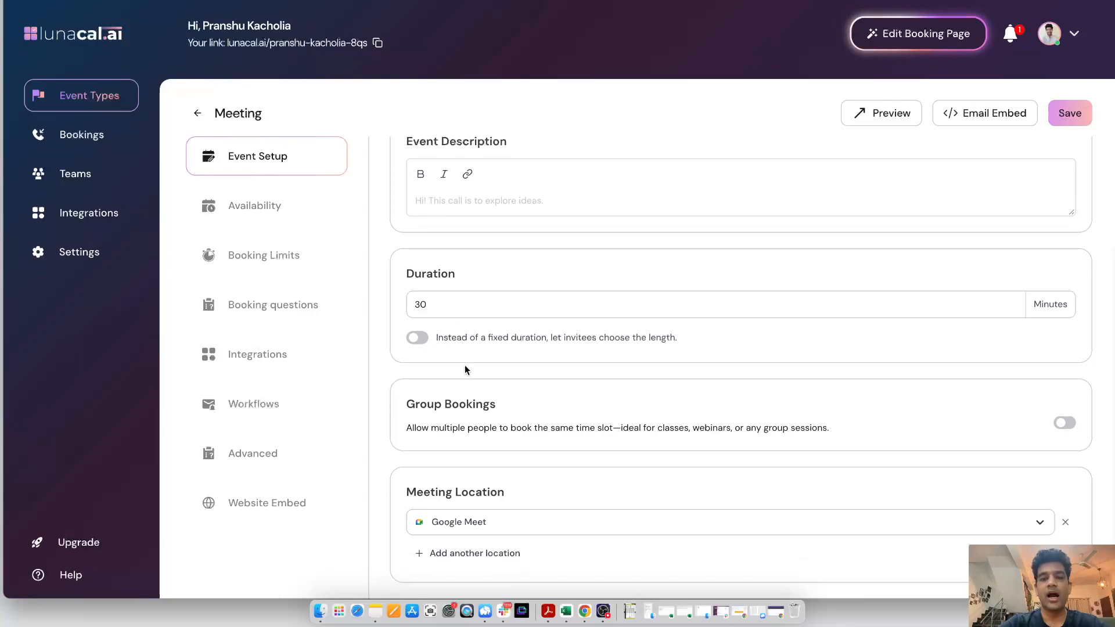
left_click(1064, 424)
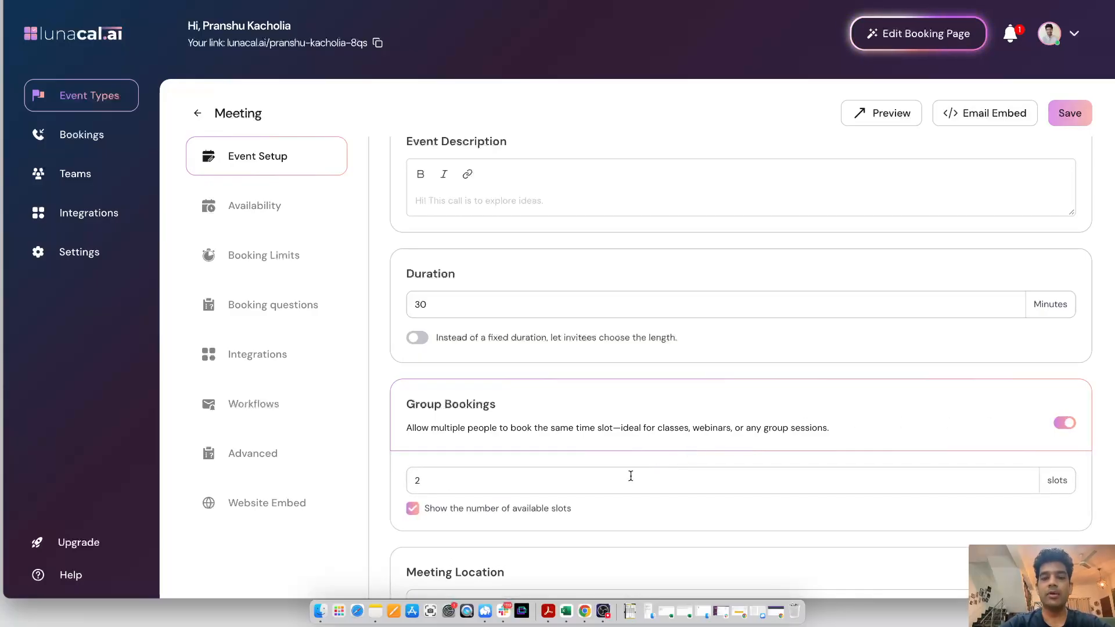
left_click(1064, 423)
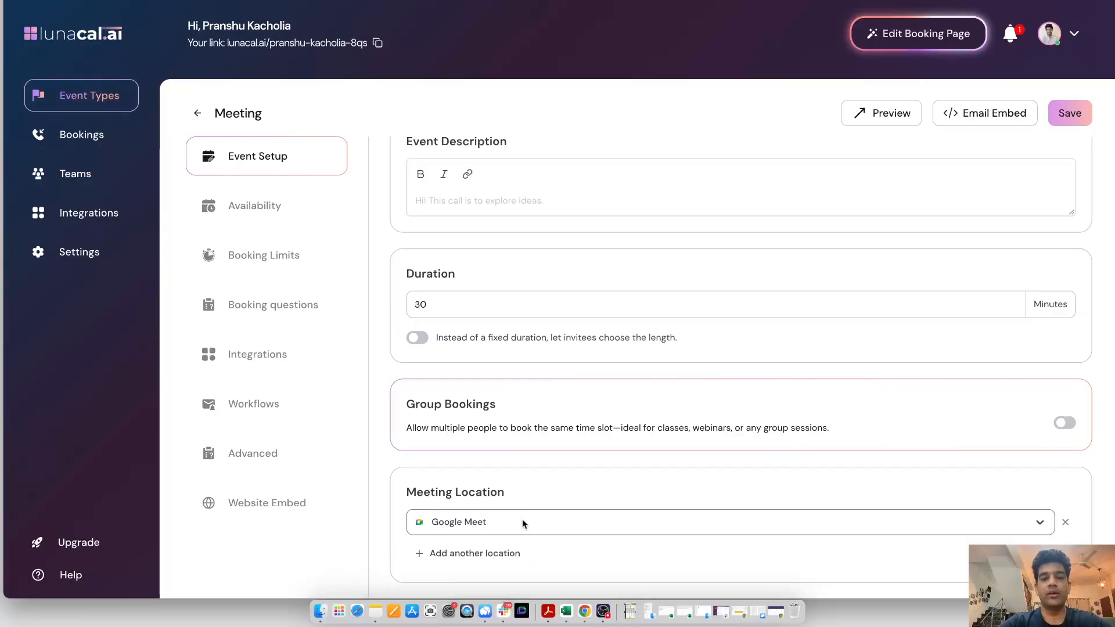
Review the available meeting location options for the event
left_click(523, 523)
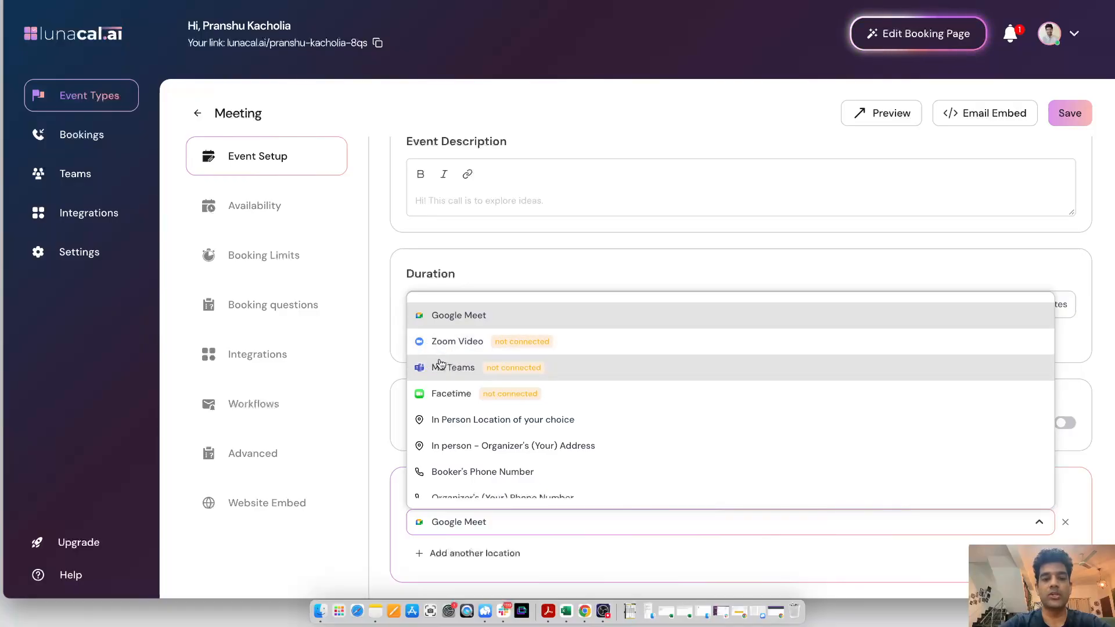
scroll(440, 365, "down", 3)
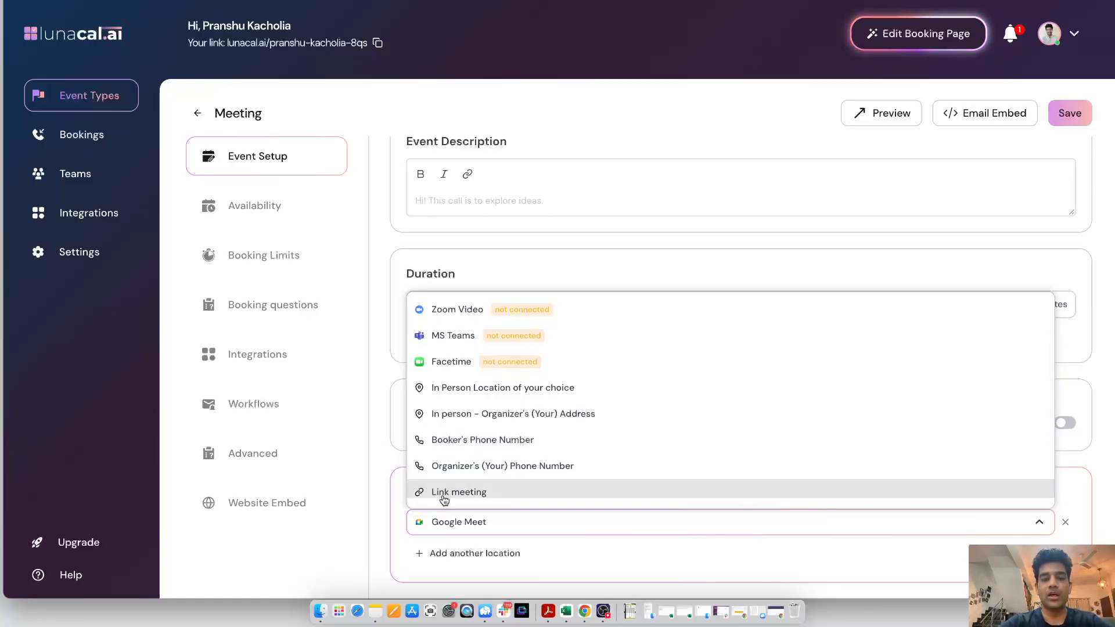
scroll(436, 491, "down", 1)
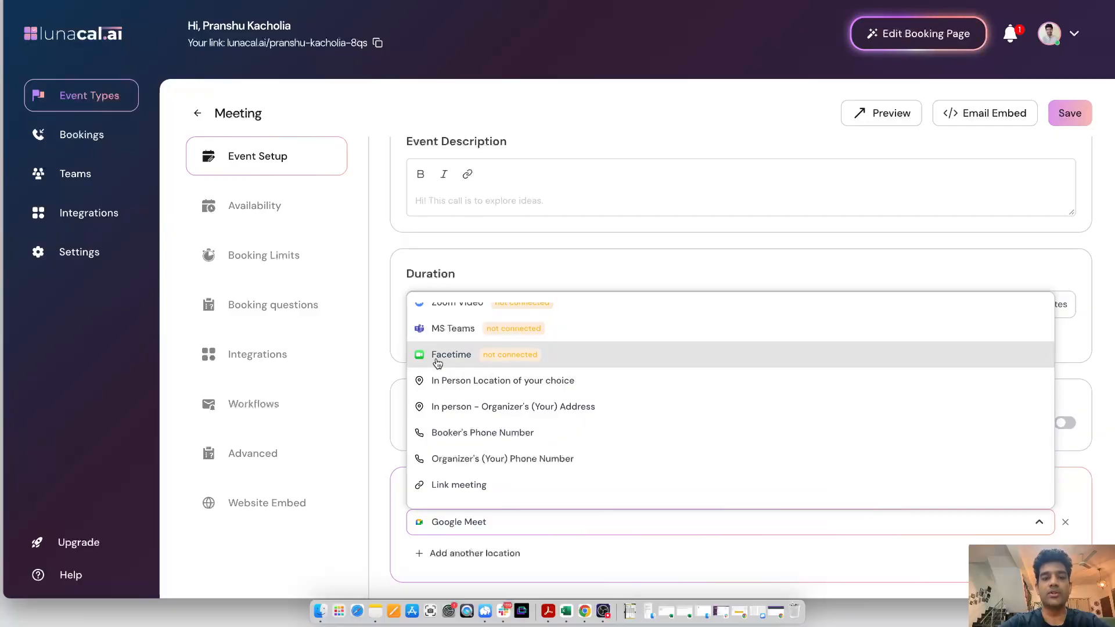
scroll(437, 360, "up", 2)
left_click(389, 349)
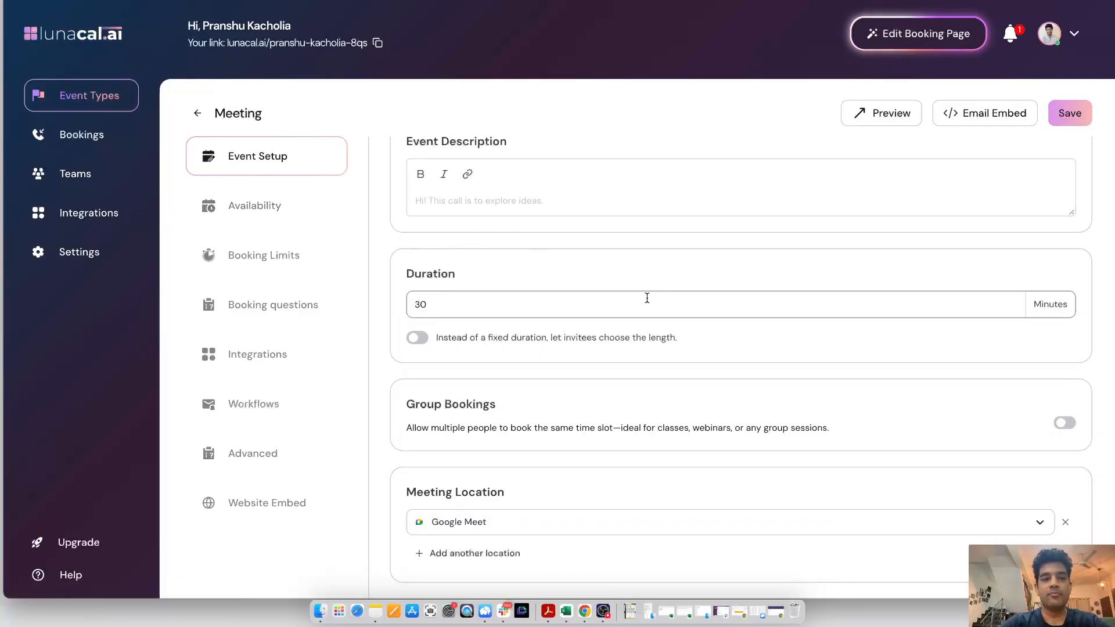
scroll(496, 273, "up", 1)
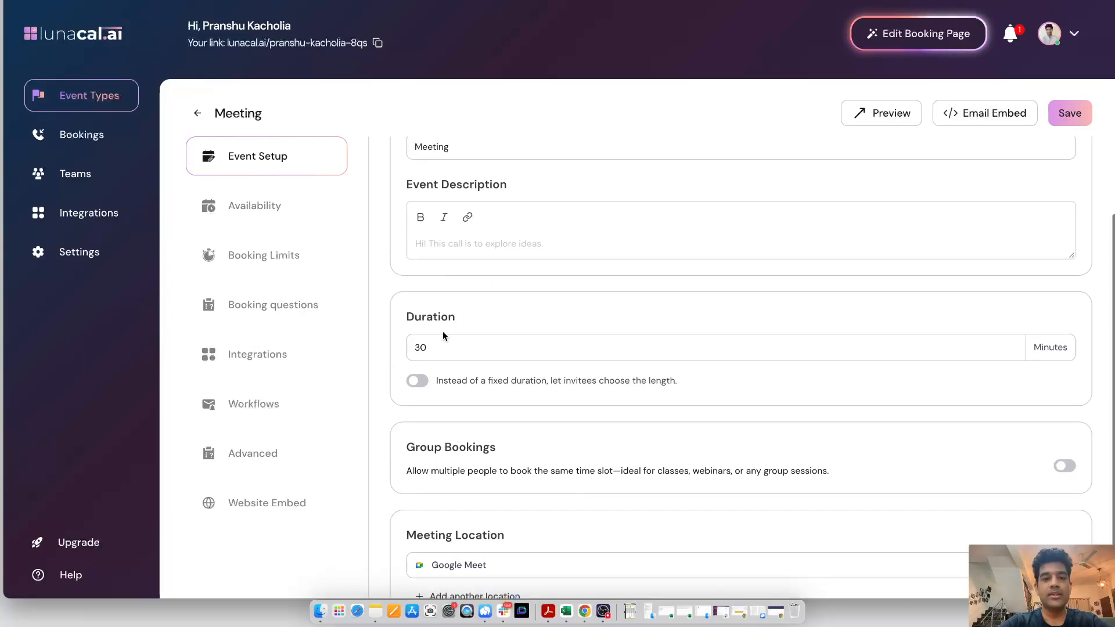
Review the event's Availability, Booking Limits and Booking questions sections
left_click(296, 219)
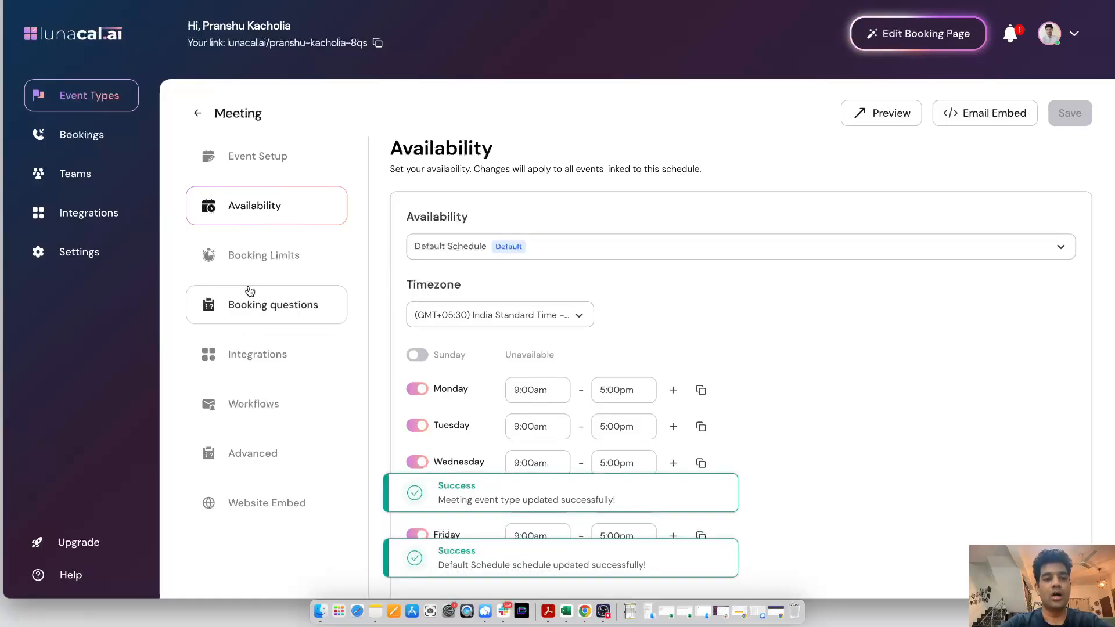
left_click(249, 262)
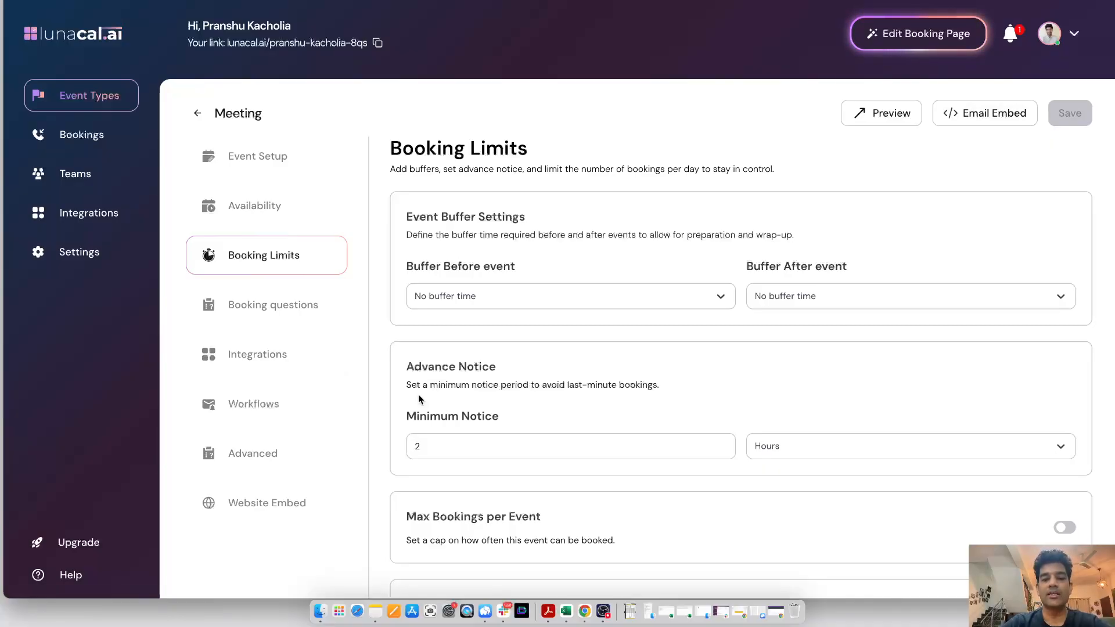
left_click(511, 445)
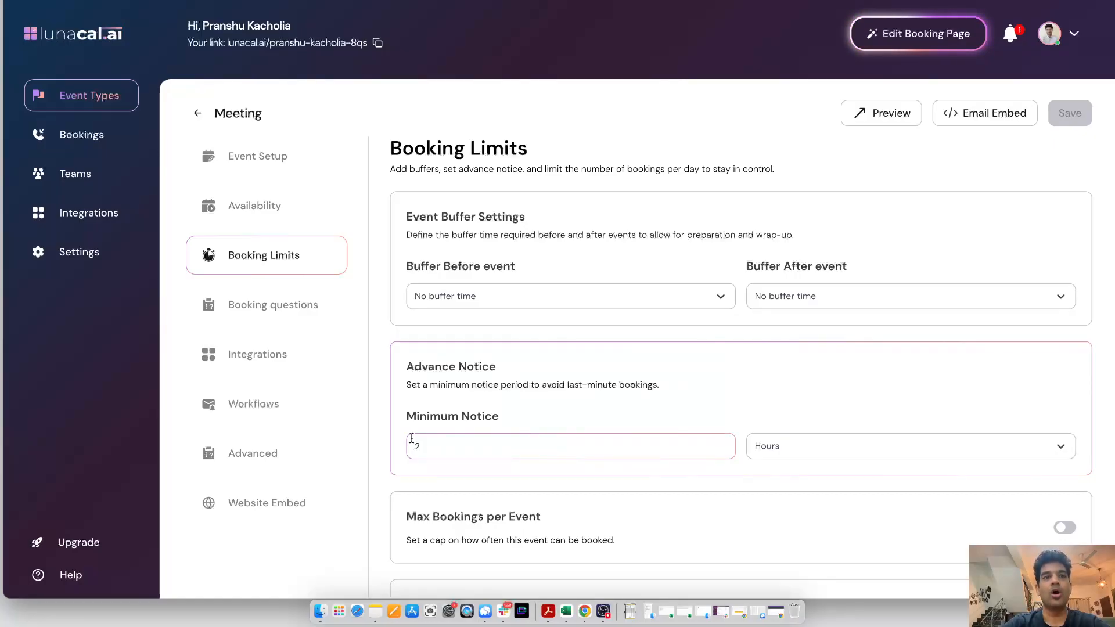
left_click(448, 299)
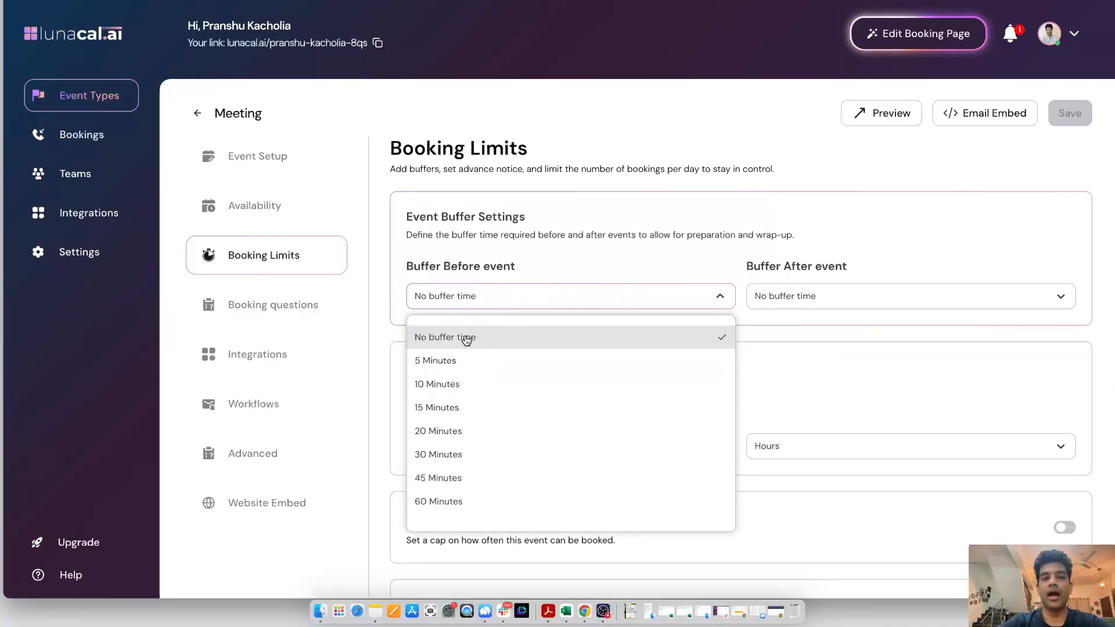
left_click(393, 274)
scroll(393, 274, "down", 2)
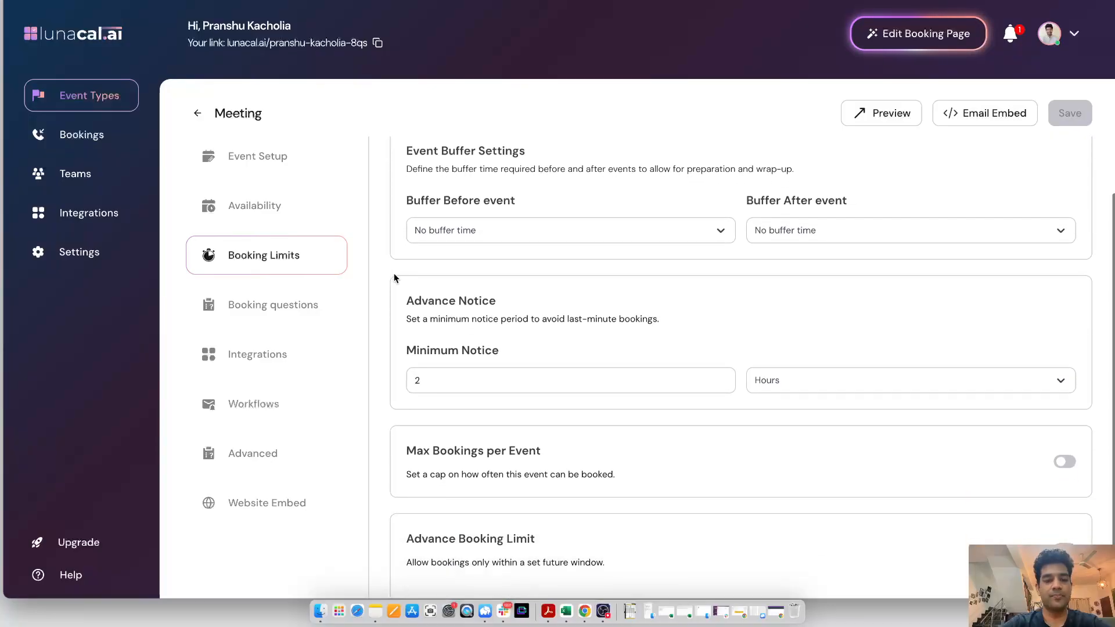
left_click(329, 308)
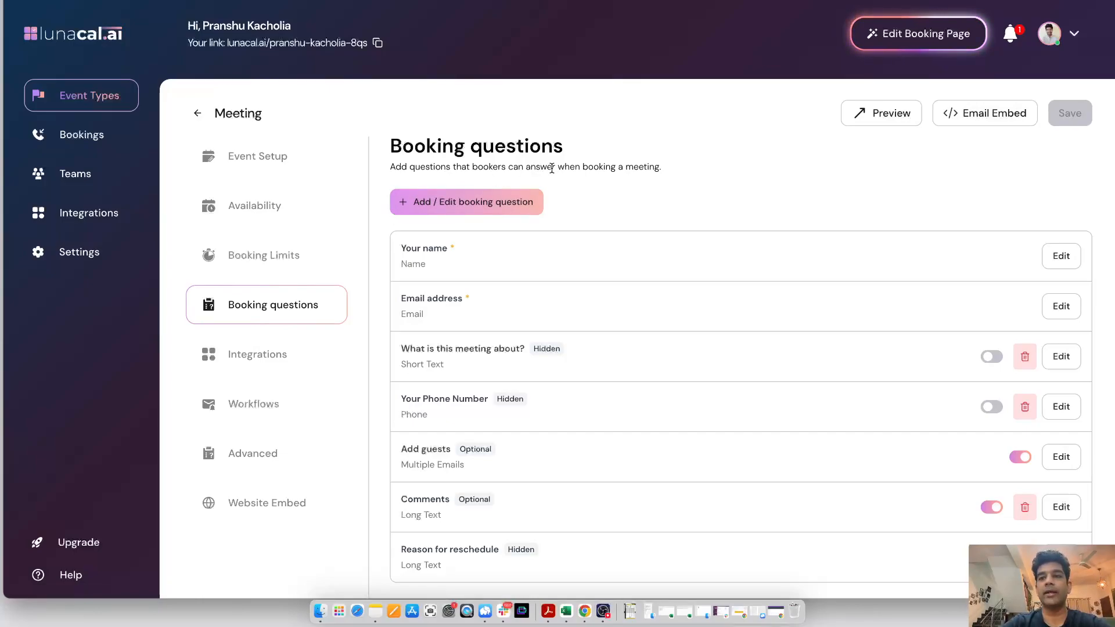
Preview the booking page, open the booking form for the 10:00am slot, and close the preview
left_click(884, 113)
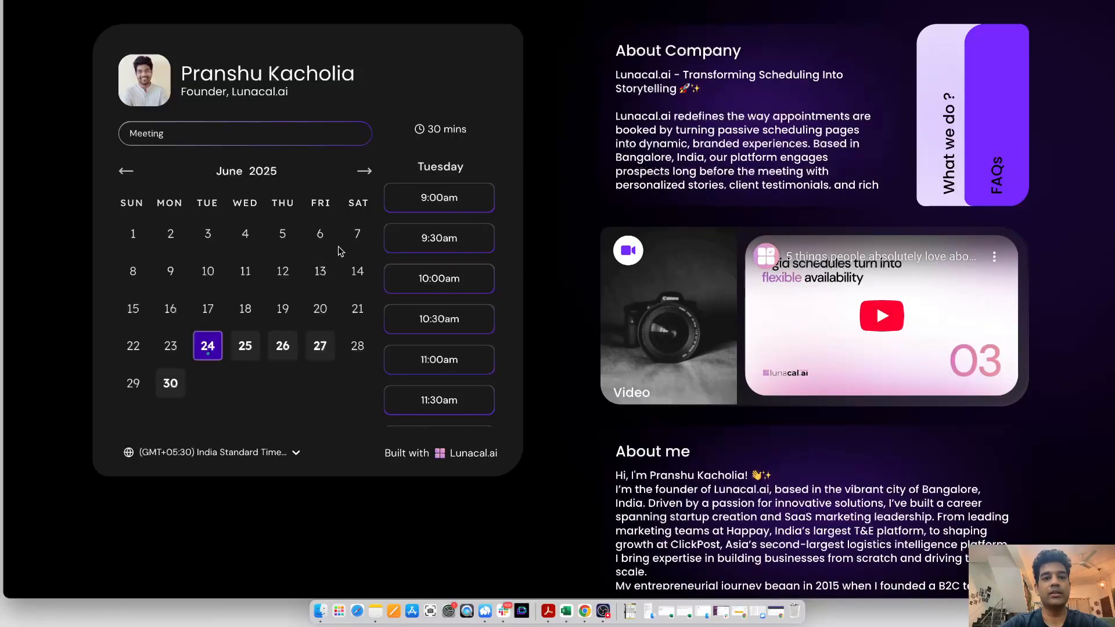
left_click(432, 278)
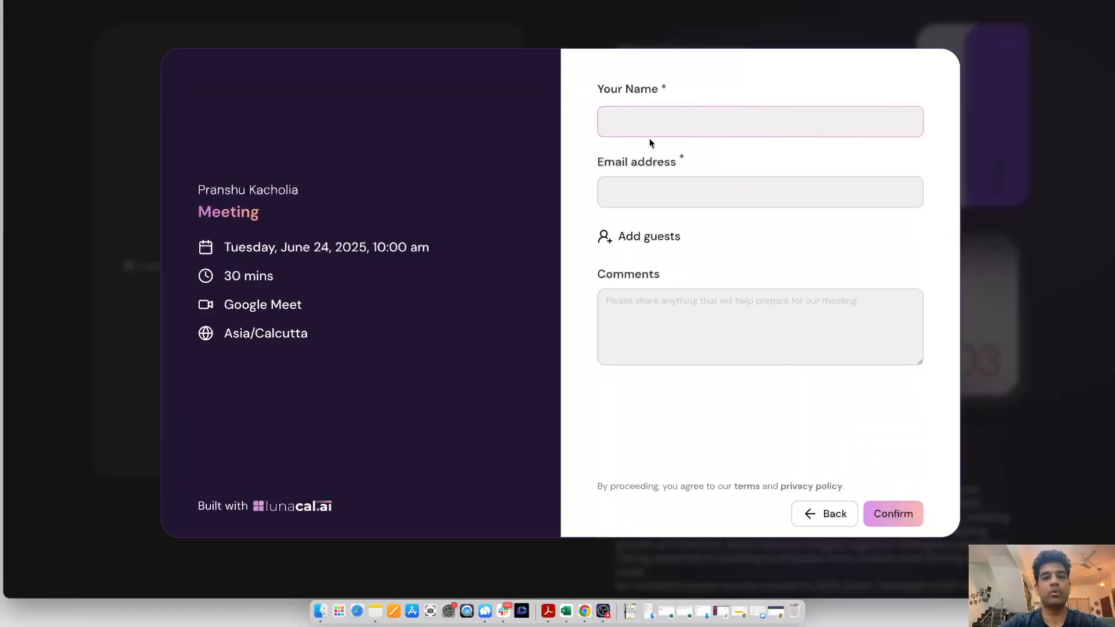
key("super+w")
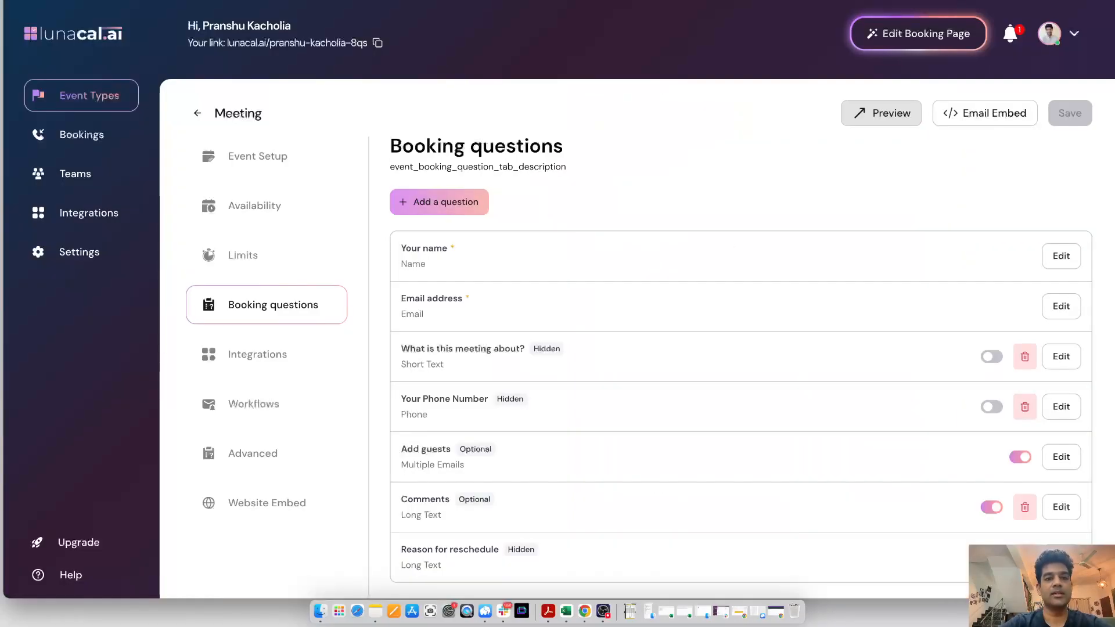
Add a booking question "What's your company size" with the Dropdown answer type
left_click(427, 207)
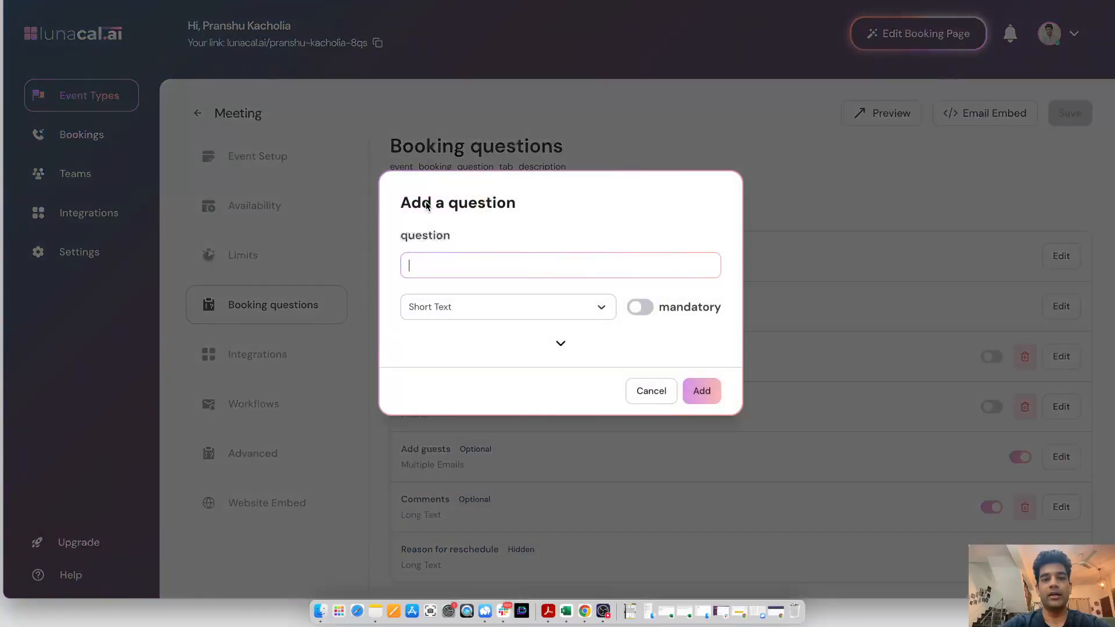
type("What's your company size")
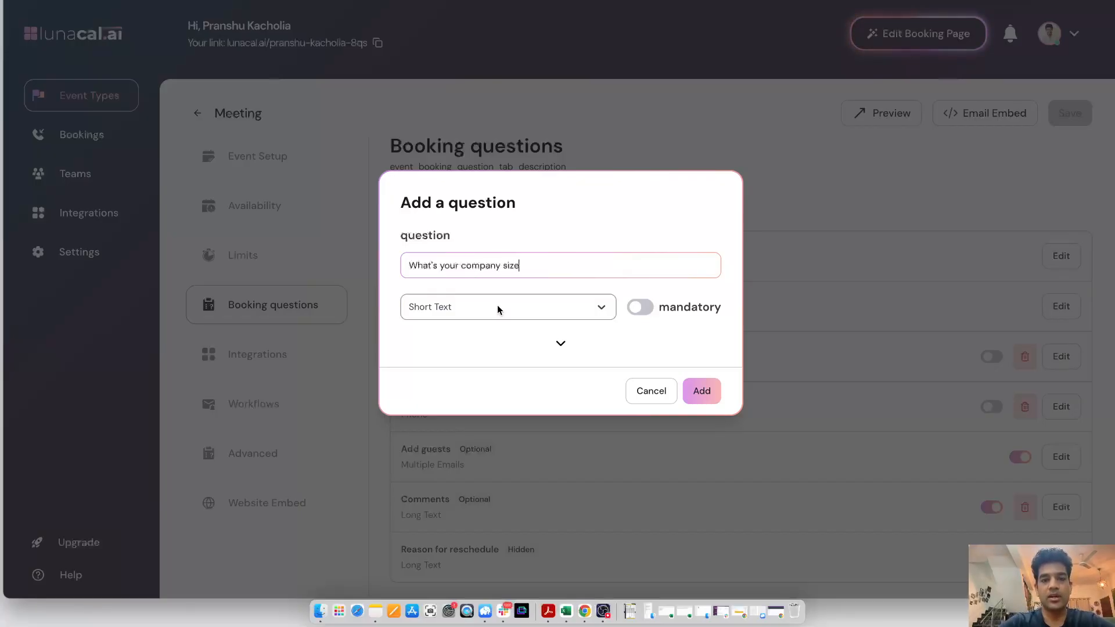
left_click(497, 304)
scroll(473, 232, "down", 2)
scroll(474, 233, "down", 1)
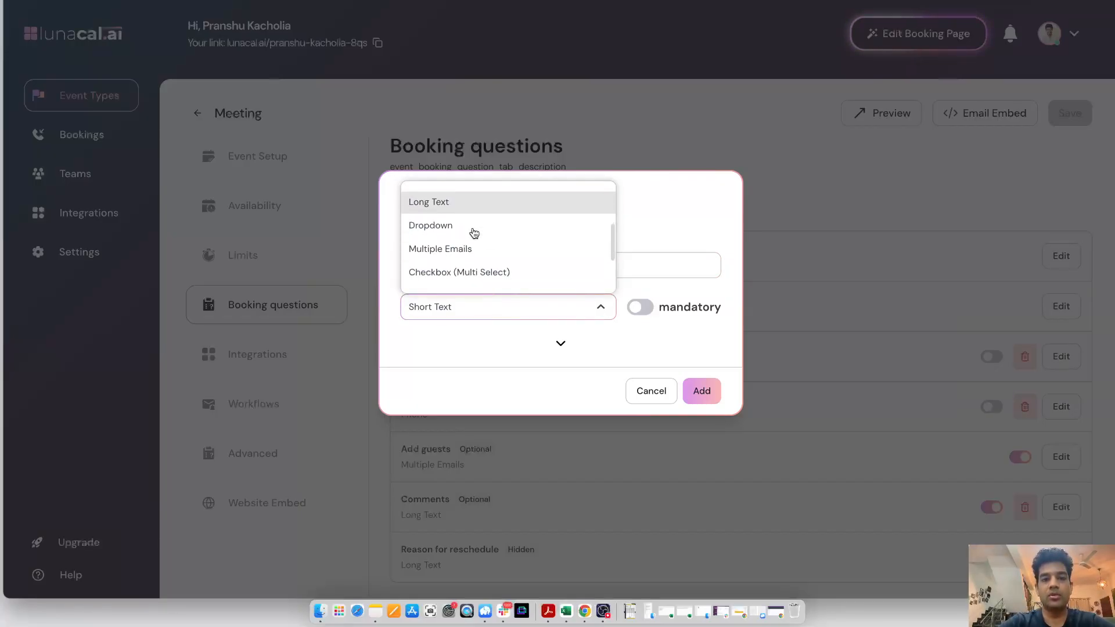
left_click(474, 232)
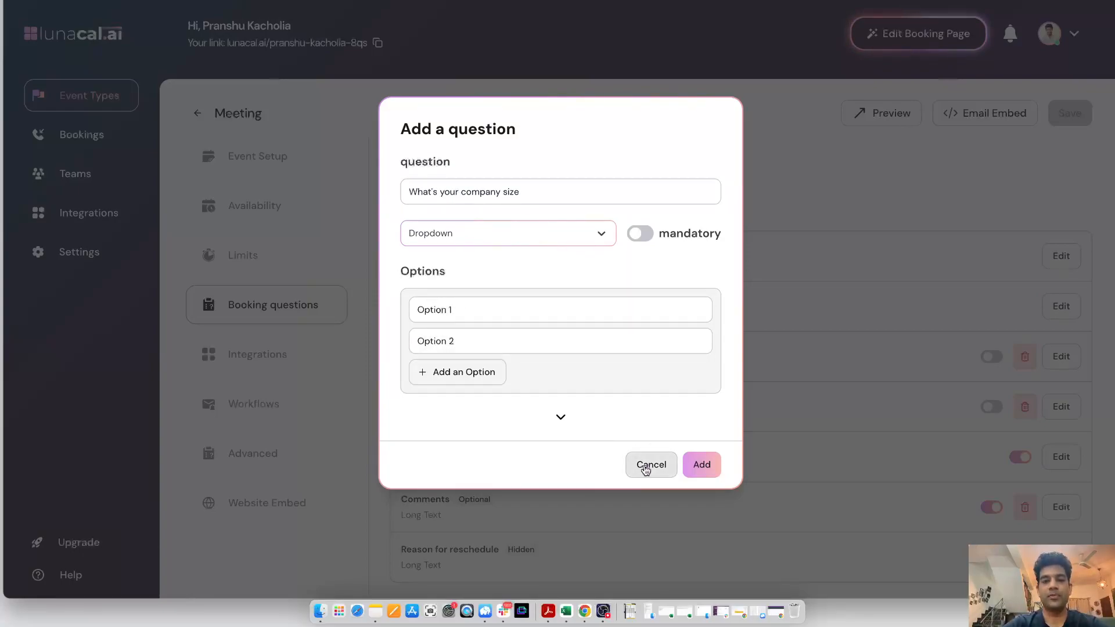
Set the dropdown options to <1000, 1000-5000 and 5000+, add the question, and save the event type
triple_click(495, 304)
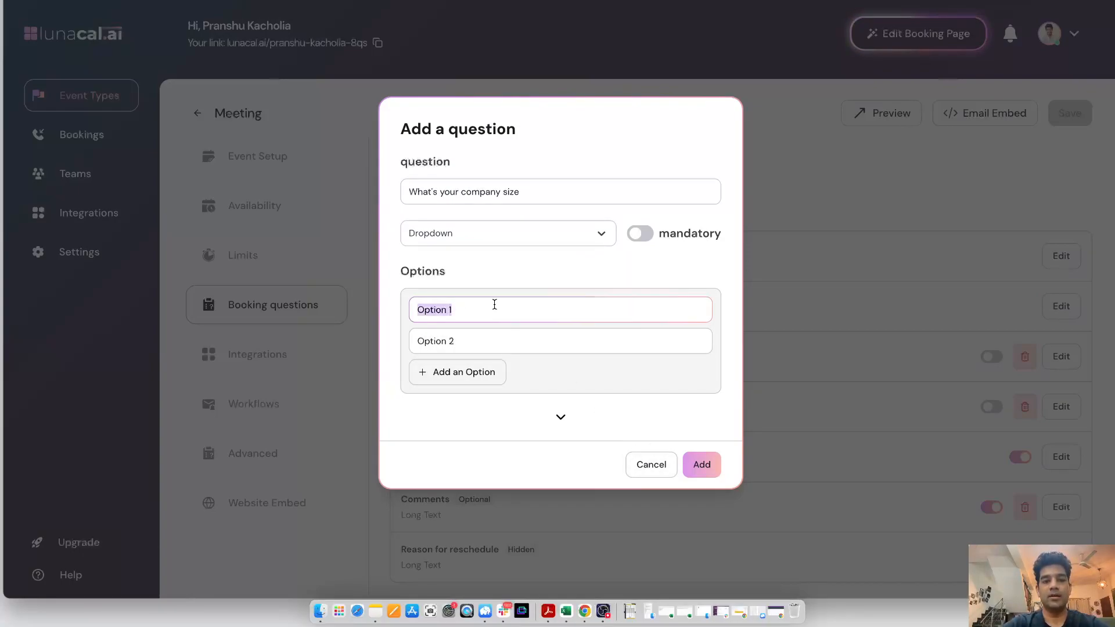
type("<1000")
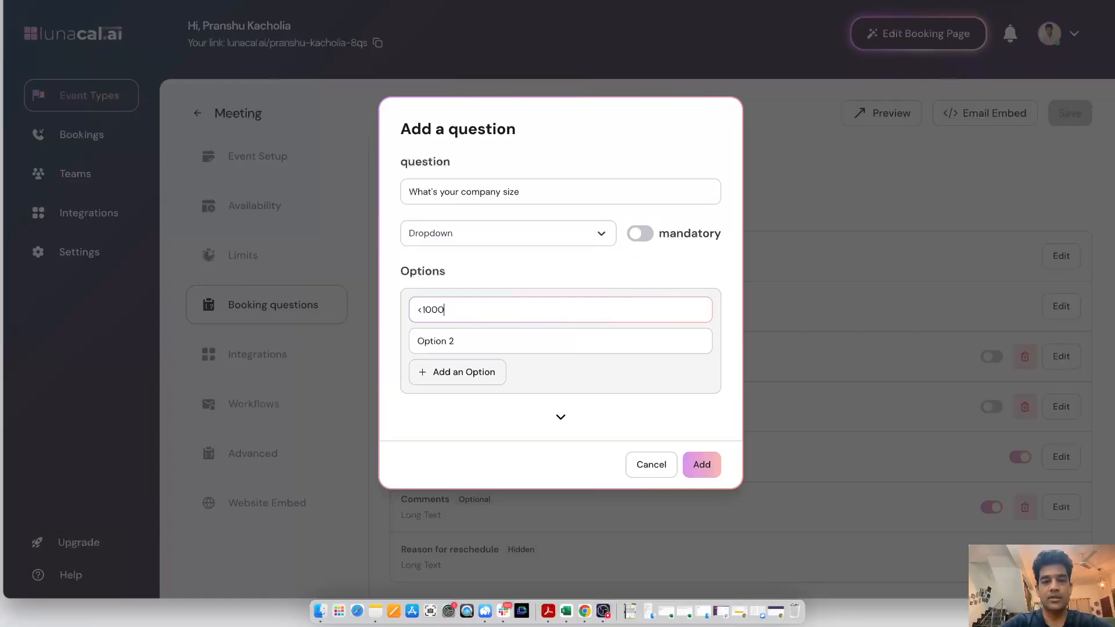
triple_click(451, 341)
type("1000-5000")
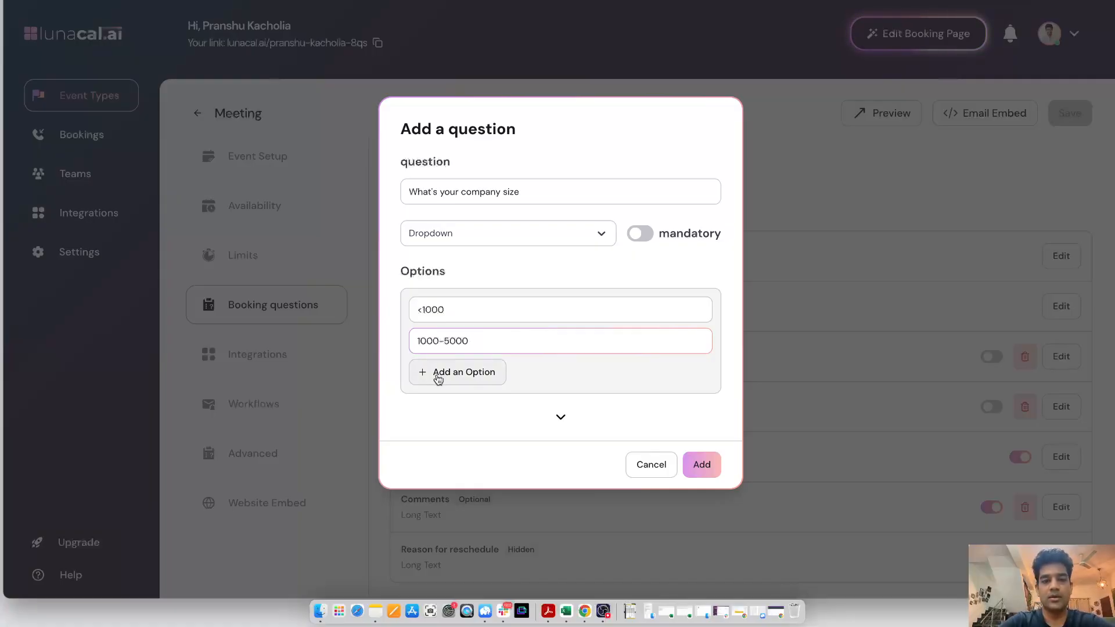
left_click(439, 377)
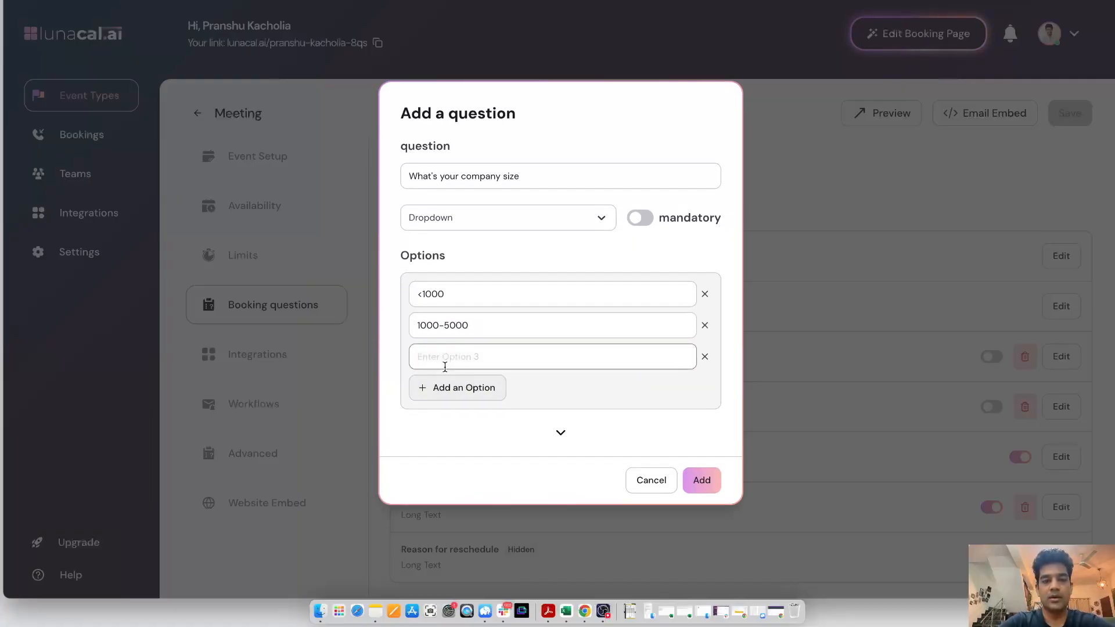
type("5000")
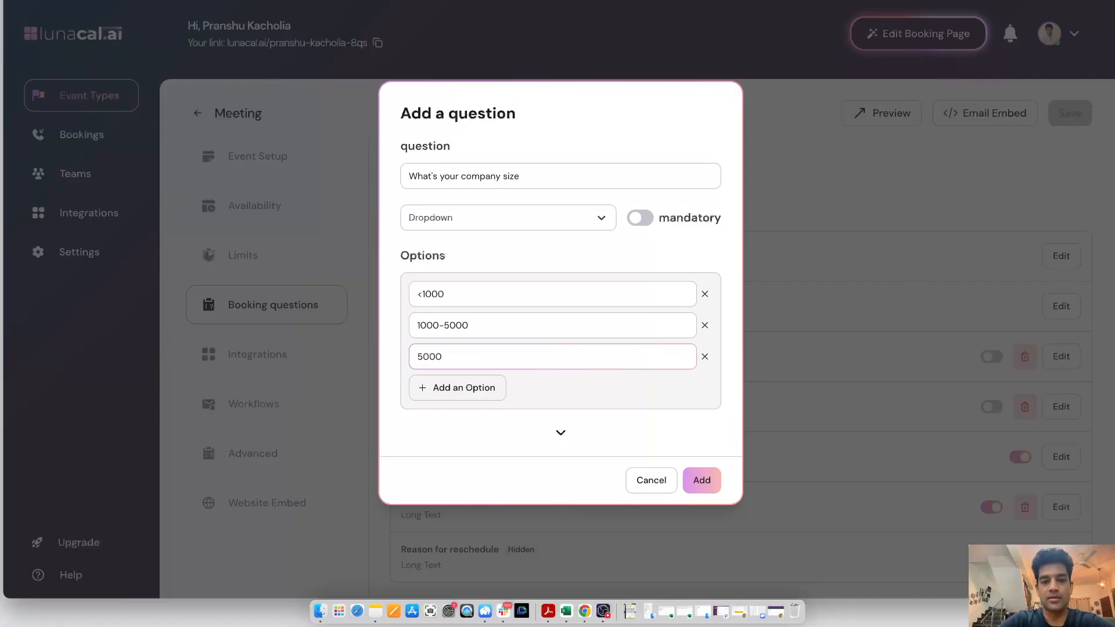
type("+")
left_click(701, 480)
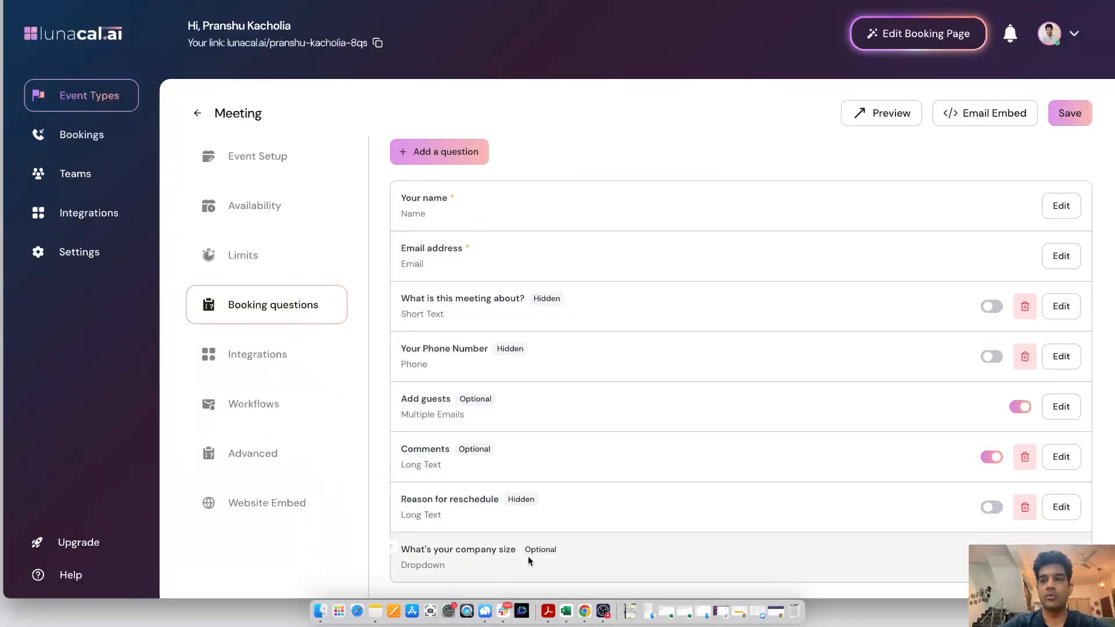
left_click(1070, 114)
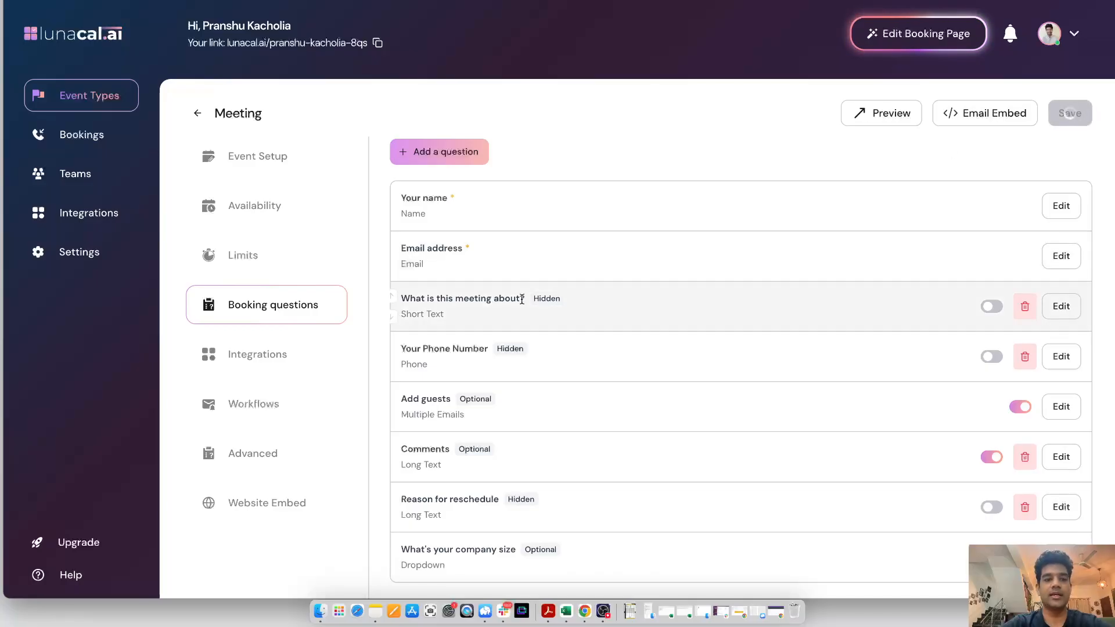
Create a new workflow for the Meeting event and set its trigger to After event ends, 24 hours
left_click(268, 399)
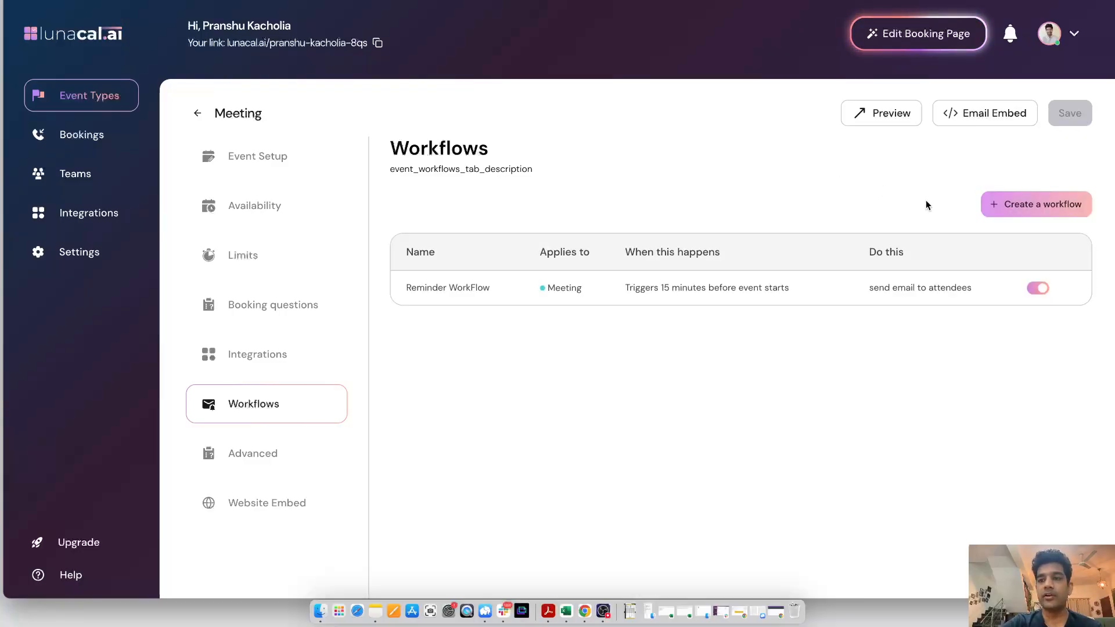
left_click(1008, 209)
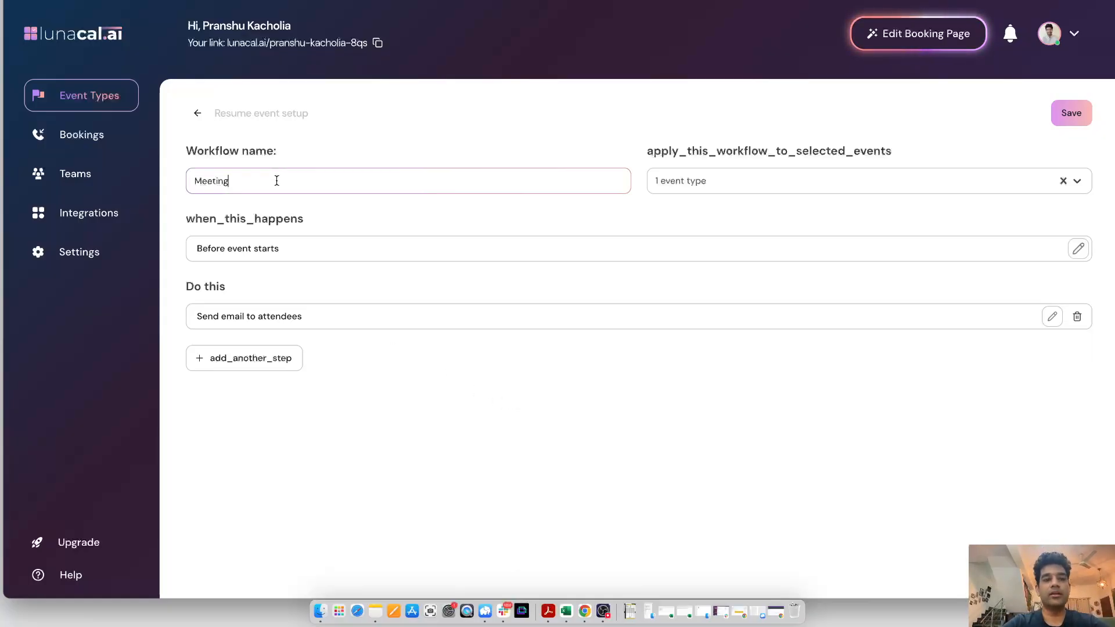
left_click(272, 256)
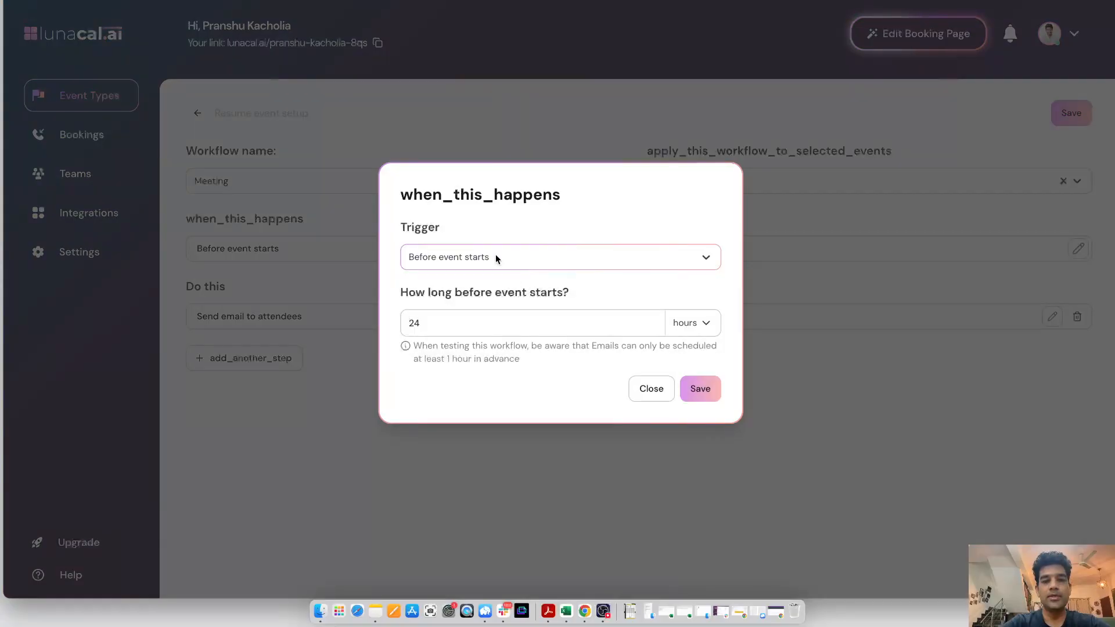
left_click(496, 257)
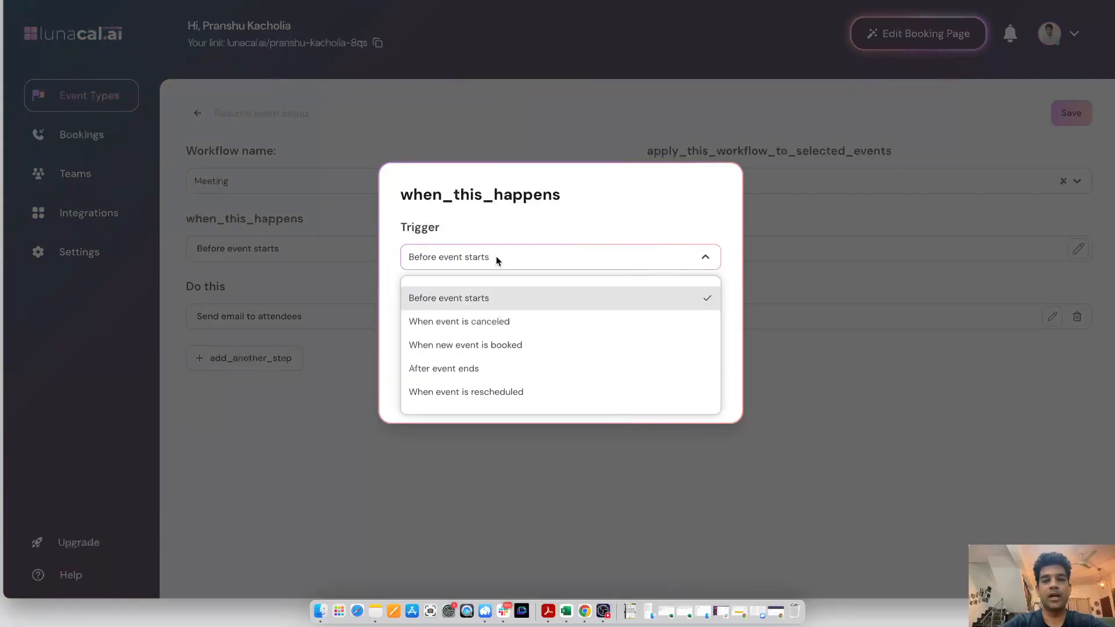
left_click(483, 323)
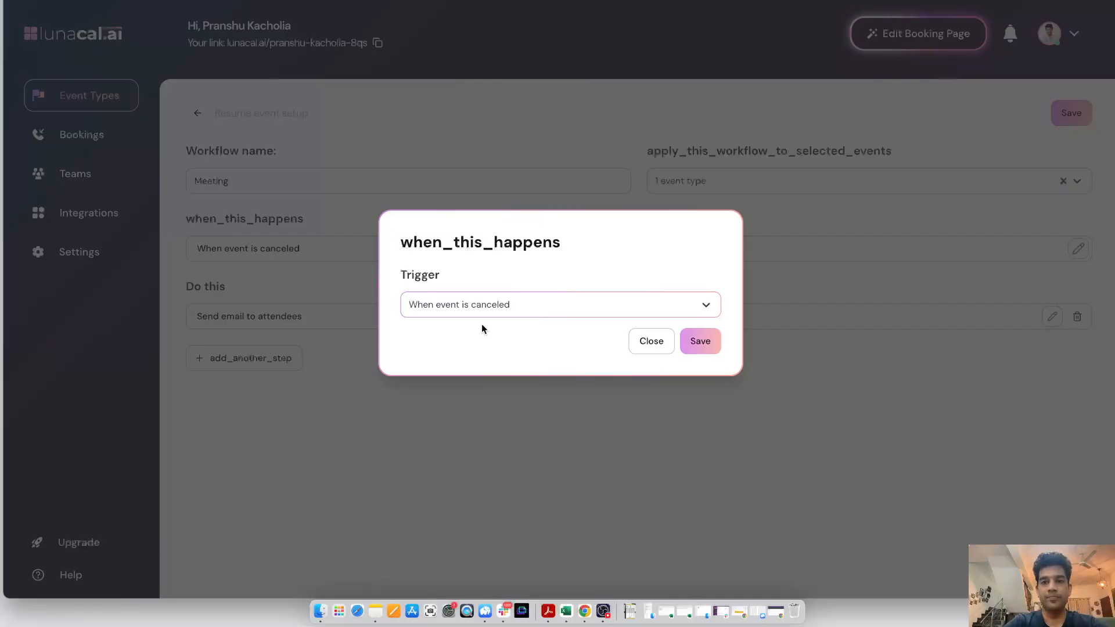
left_click(474, 312)
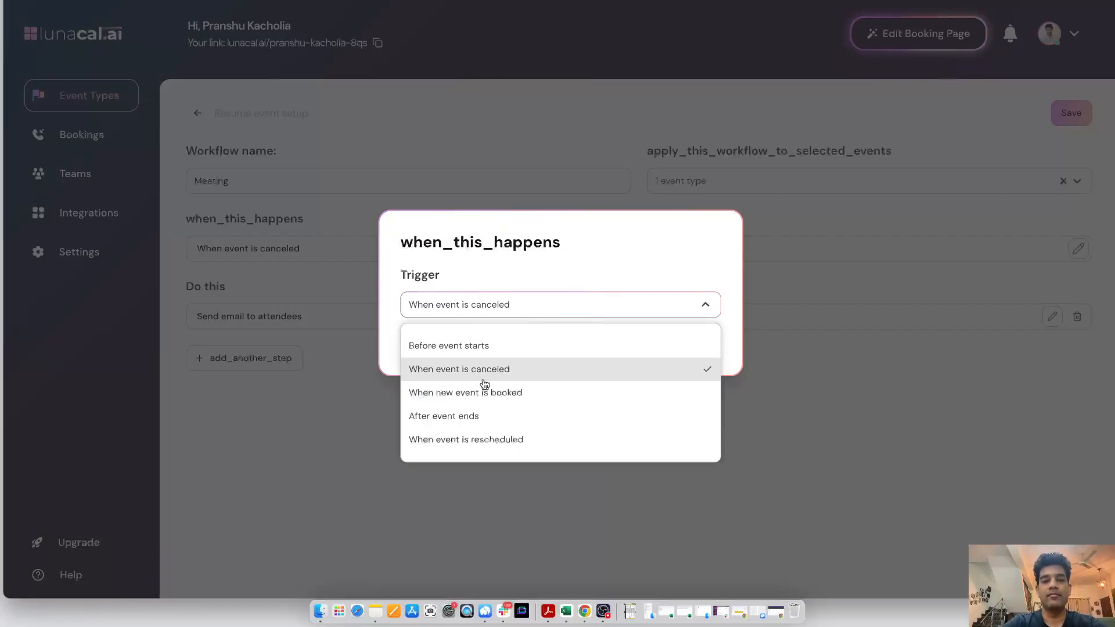
left_click(478, 417)
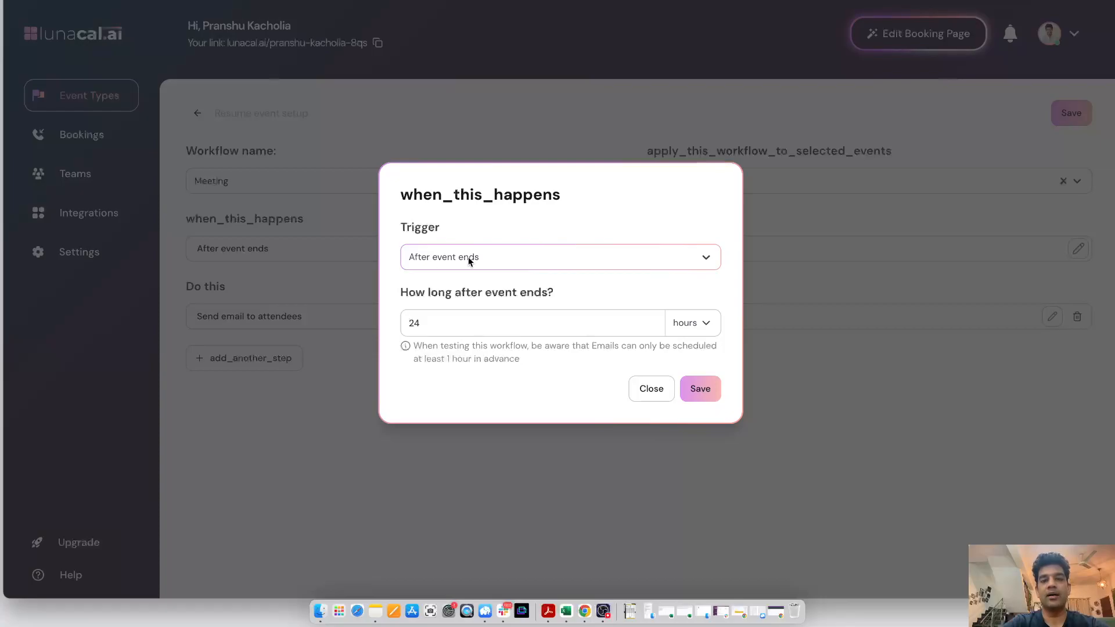
left_click(702, 390)
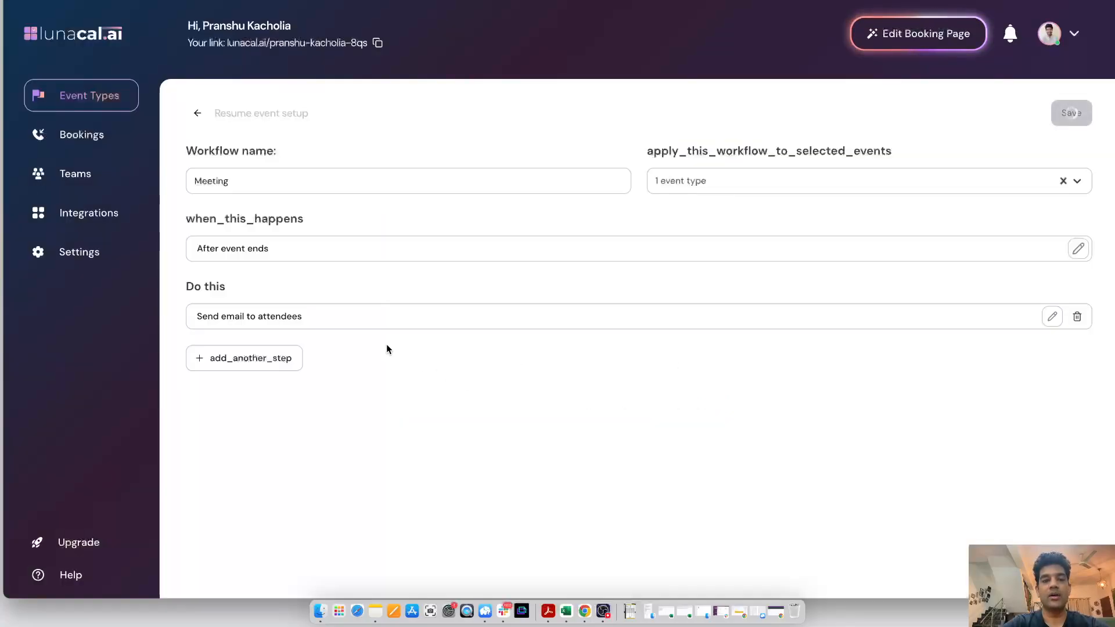
Switch the workflow's email to the post_thanks_template, delete its closing reminder line, and save the workflow
left_click(370, 316)
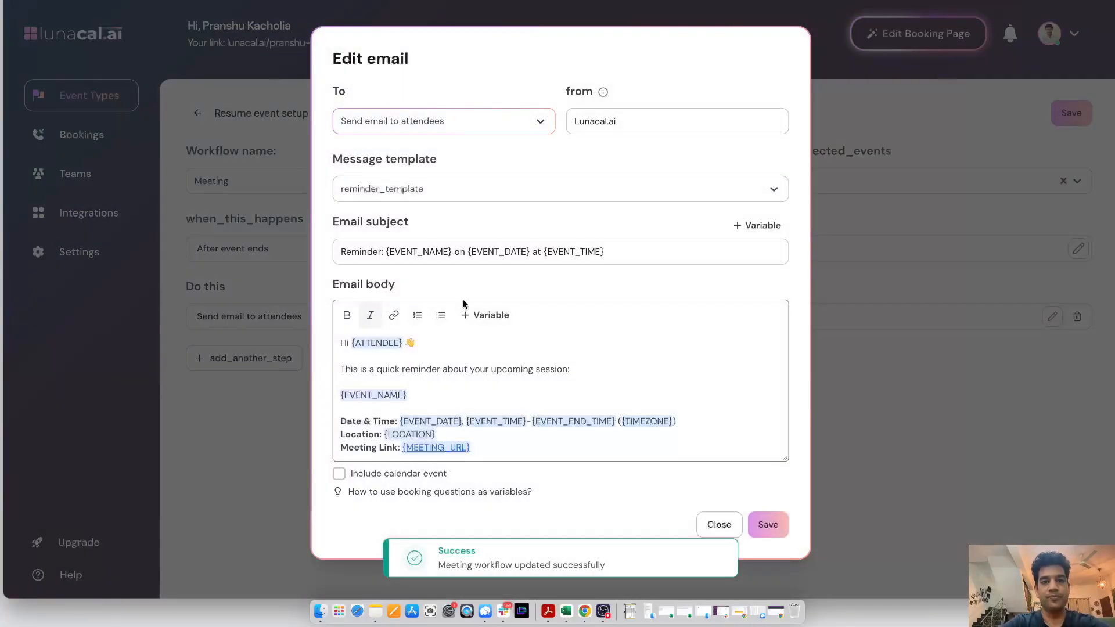
left_click(409, 191)
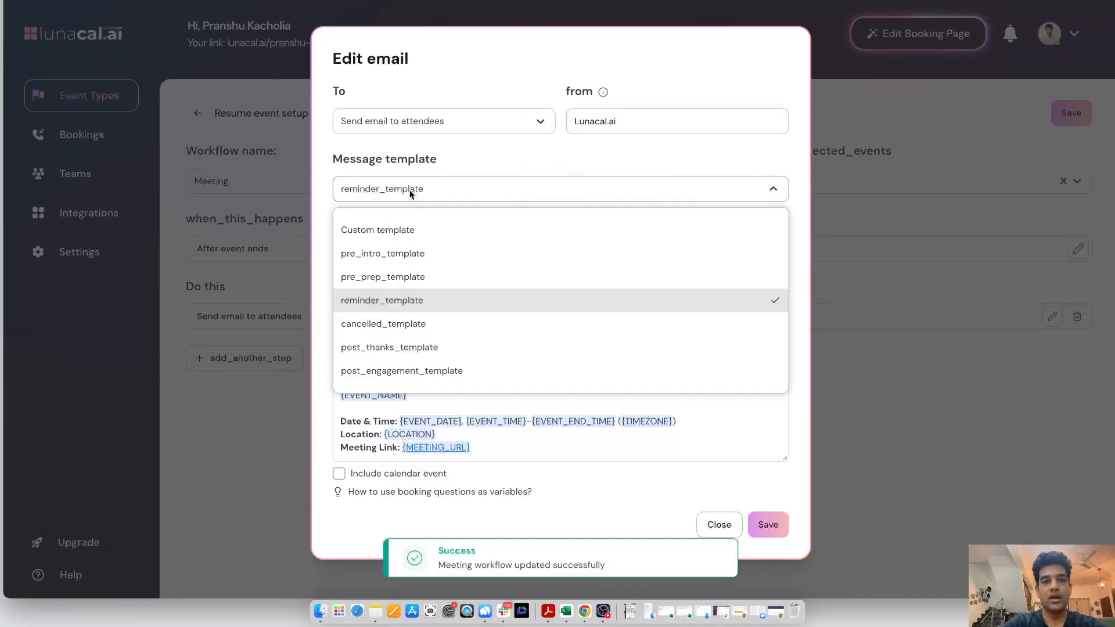
left_click(404, 348)
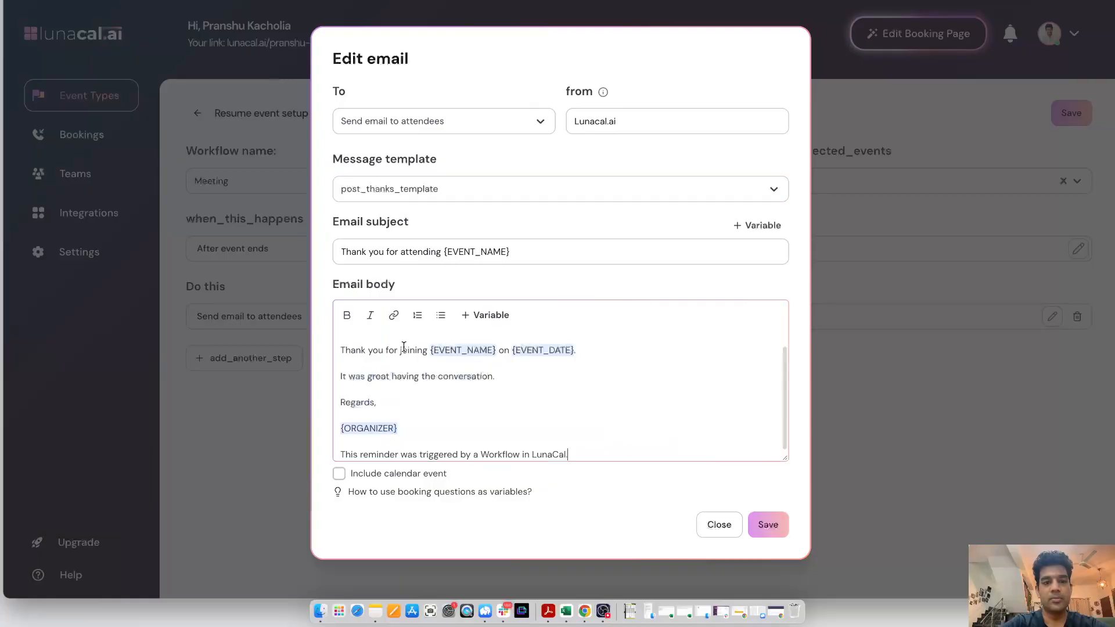
scroll(426, 369, "up", 1)
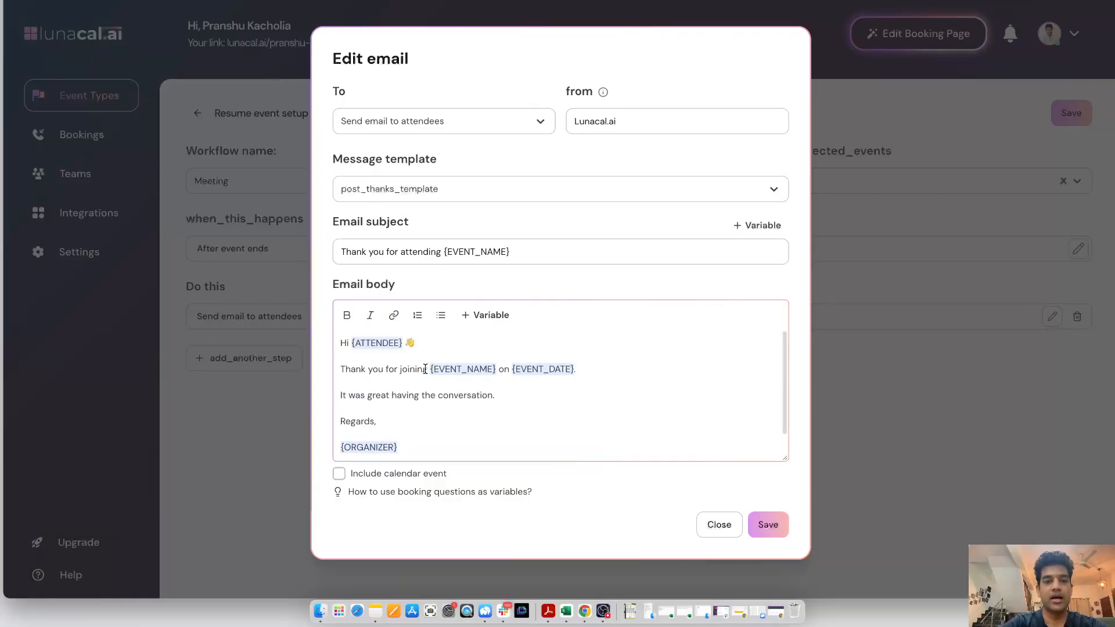
scroll(420, 393, "down", 1)
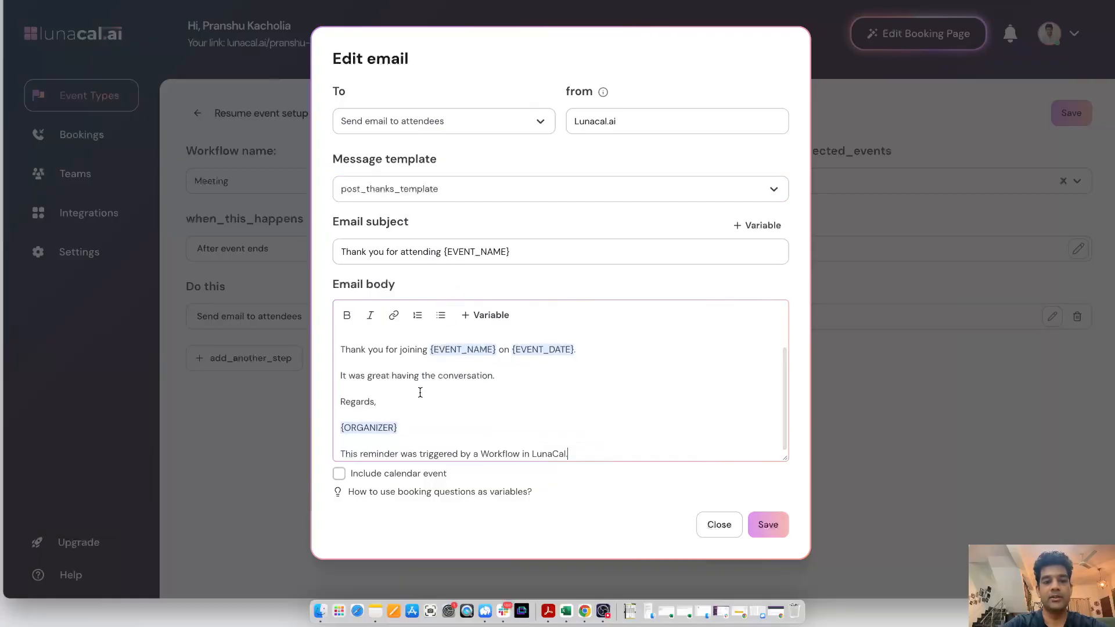
triple_click(437, 451)
key("BackSpace")
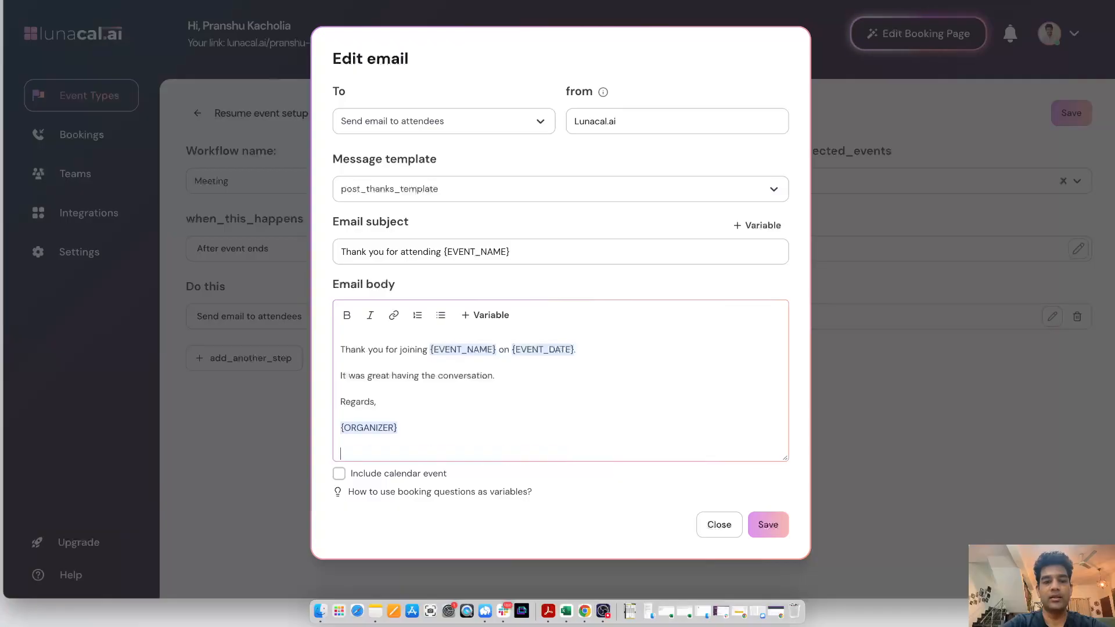
scroll(456, 451, "up", 1)
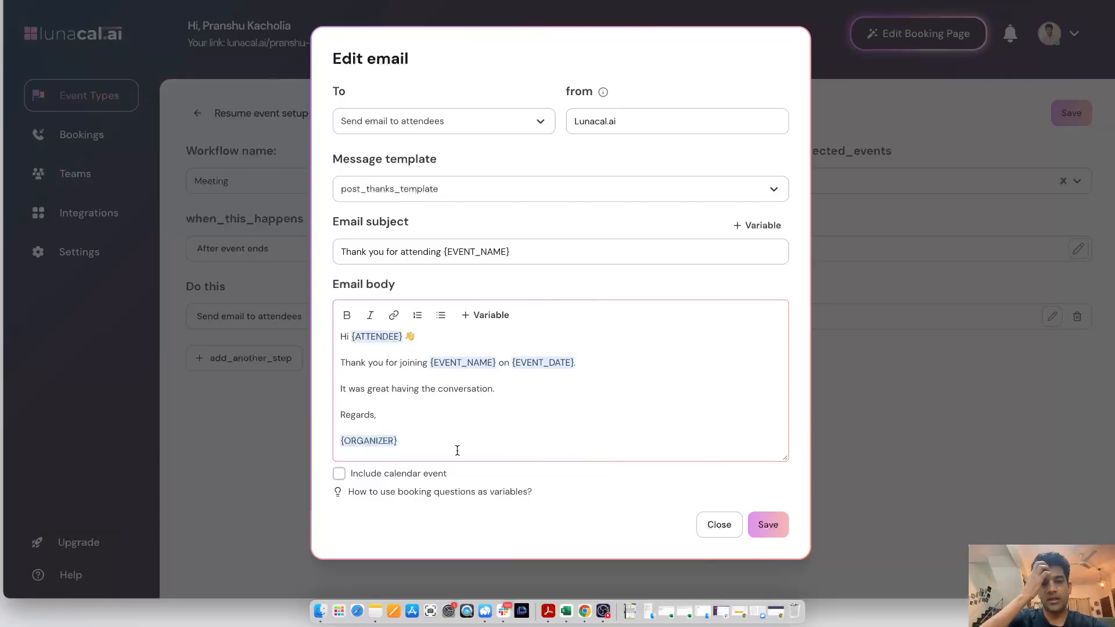
left_click(775, 530)
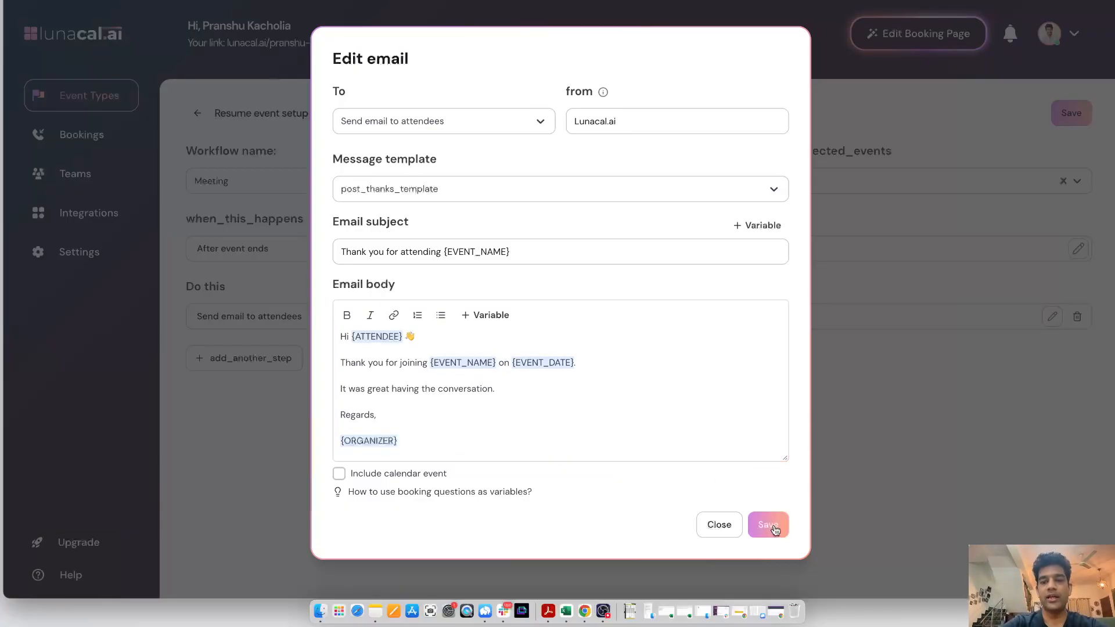
left_click(1076, 113)
left_click(1076, 111)
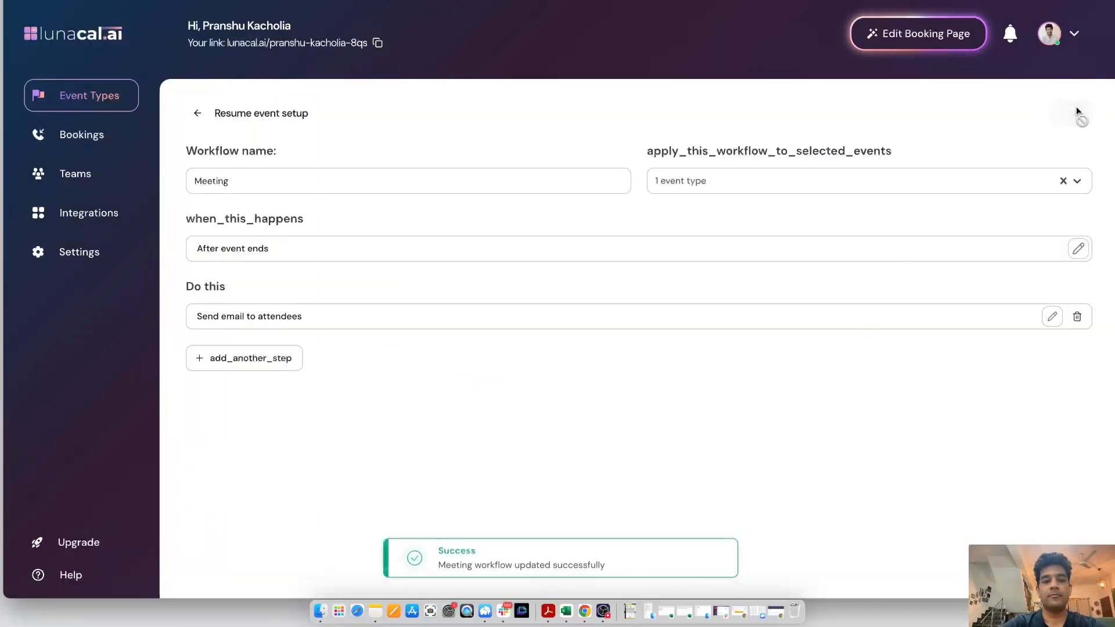
left_click(199, 117)
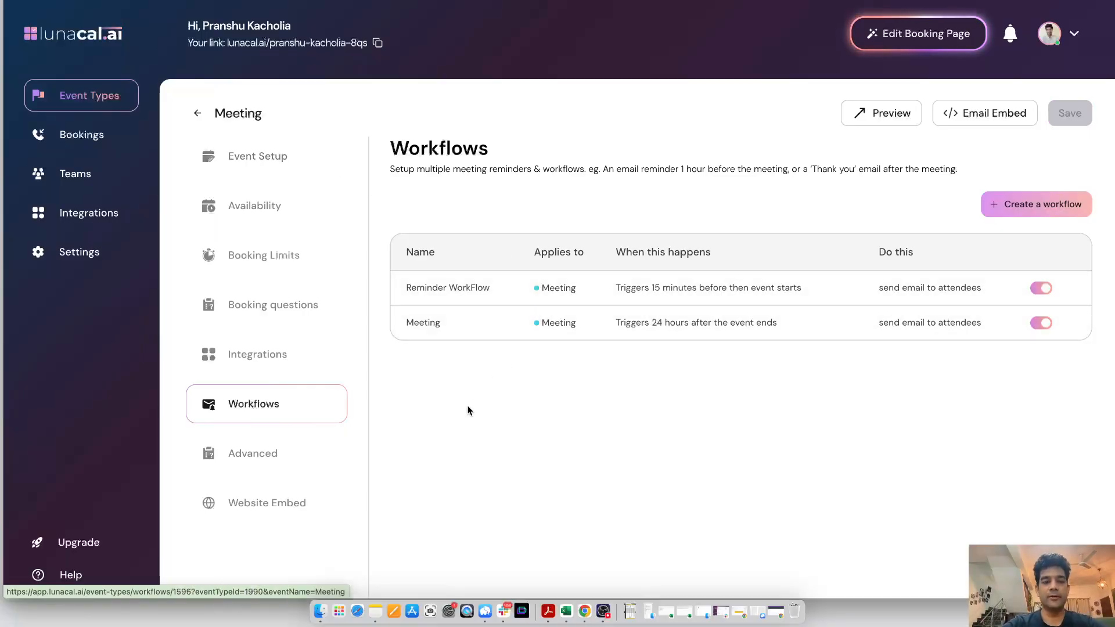
Set the website embed brand colour to cb006b and copy the HTML embed code
left_click(272, 509)
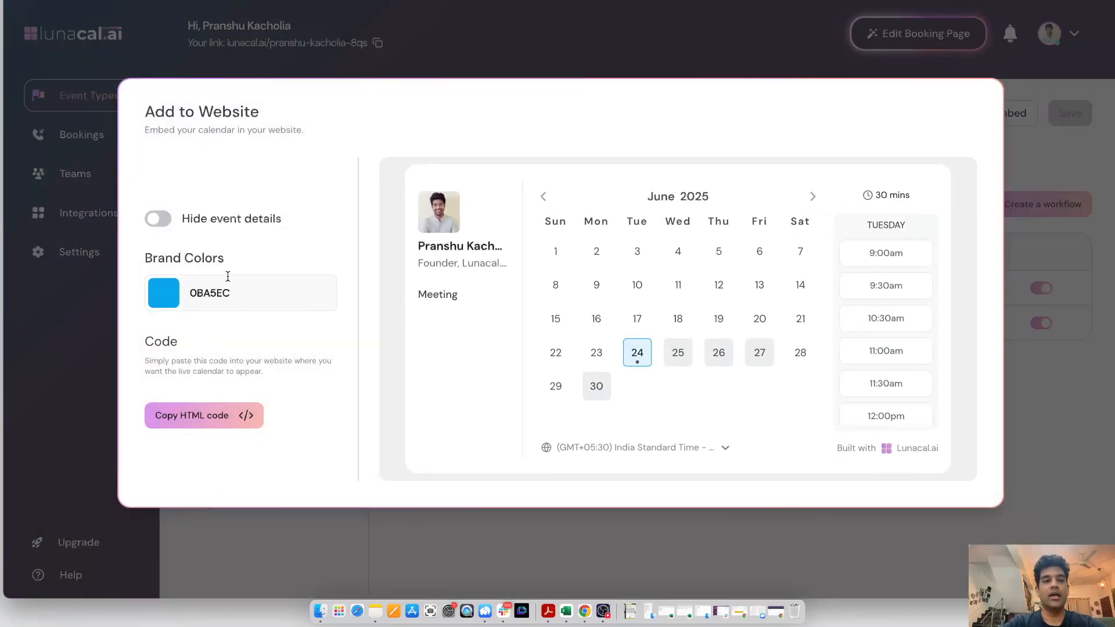
left_click(163, 305)
left_click(224, 377)
mouse_move(224, 377)
left_mouse_down()
mouse_move(169, 398)
mouse_move(222, 366)
left_mouse_up()
left_click_drag(239, 429, 255, 430)
mouse_move(204, 366)
left_mouse_down()
mouse_move(231, 326)
mouse_move(278, 349)
left_mouse_up()
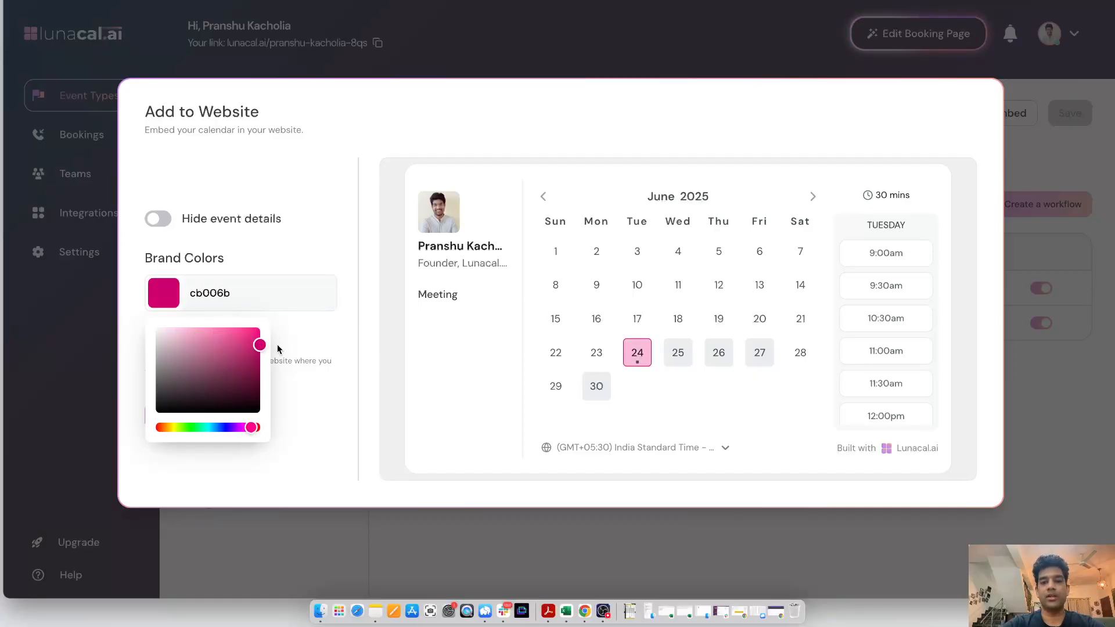
left_click(326, 353)
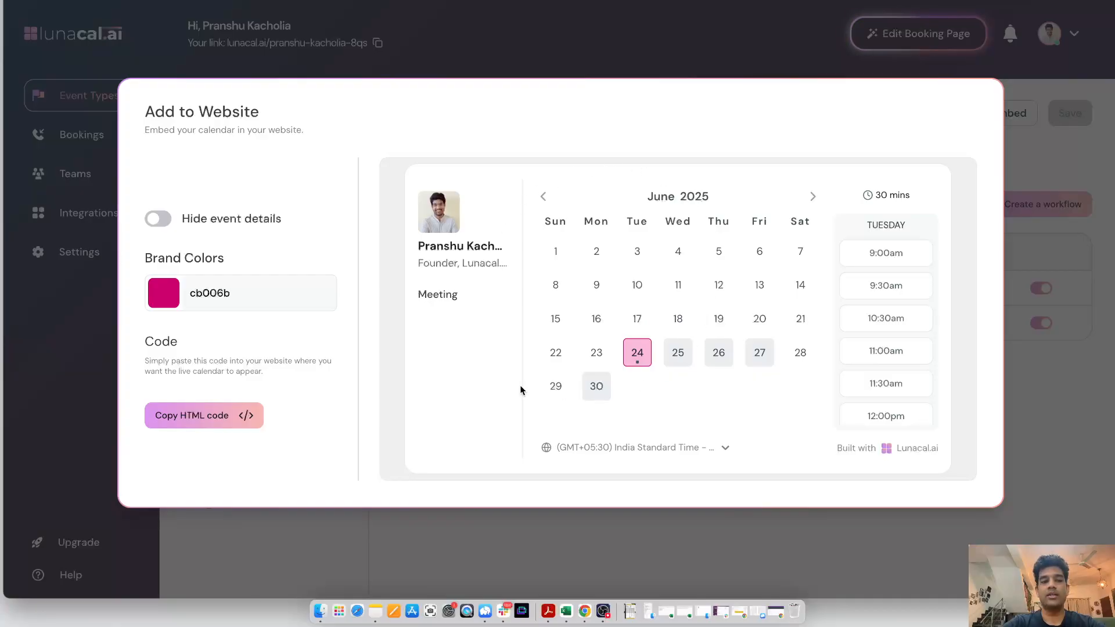
left_click(224, 416)
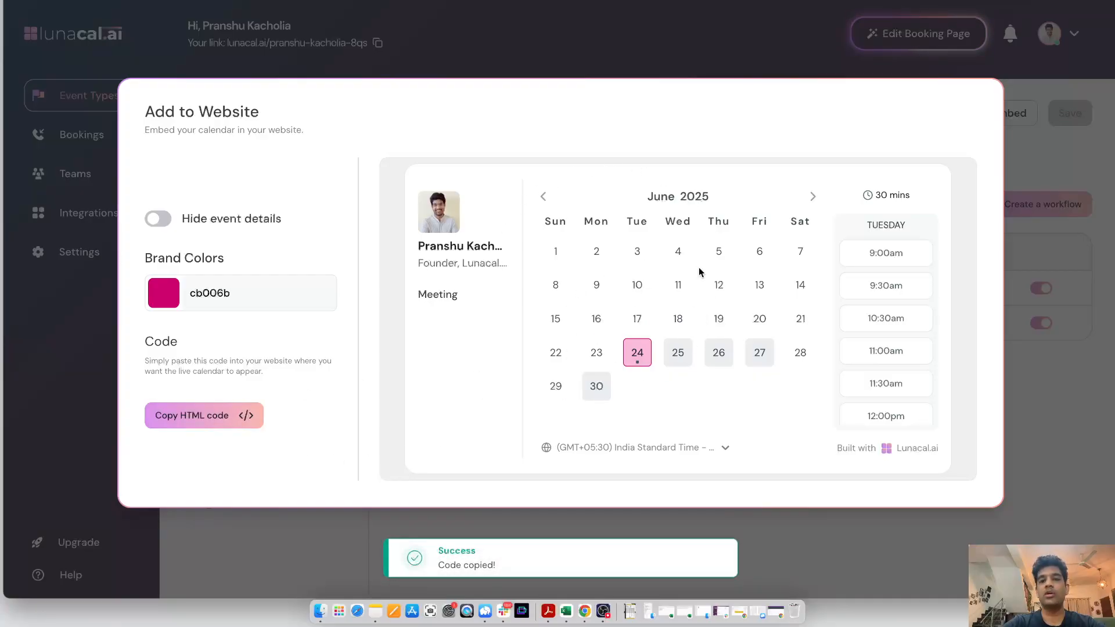
left_click(1050, 410)
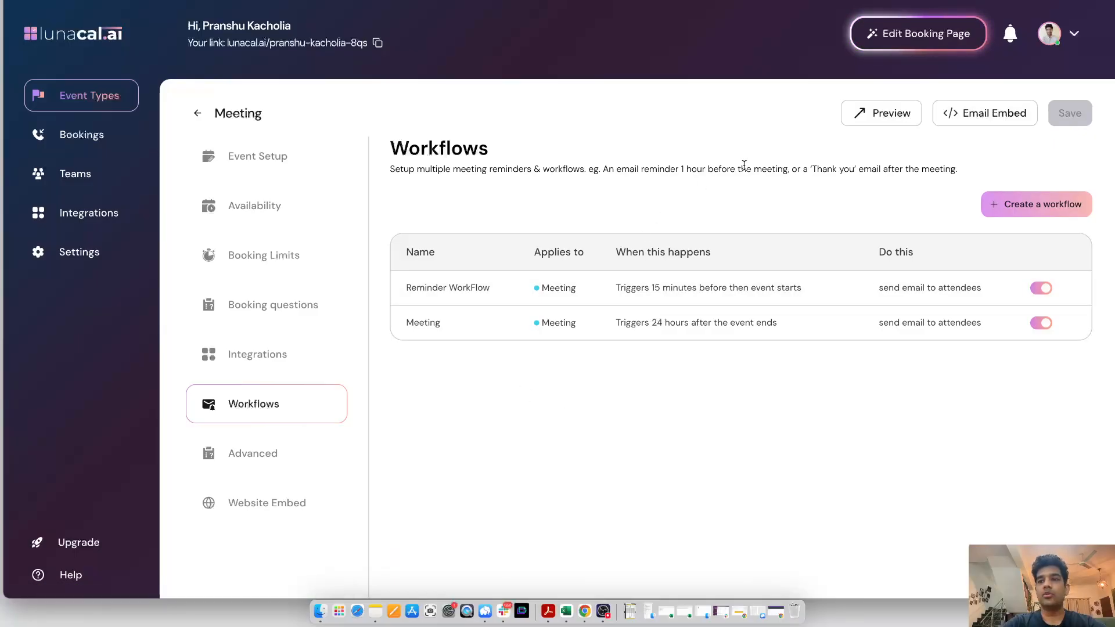
Pick 10:30am, 11:00am and 11:30am on June 24 and 10:00am, 10:30am on June 25, then copy the email embed
left_click(995, 114)
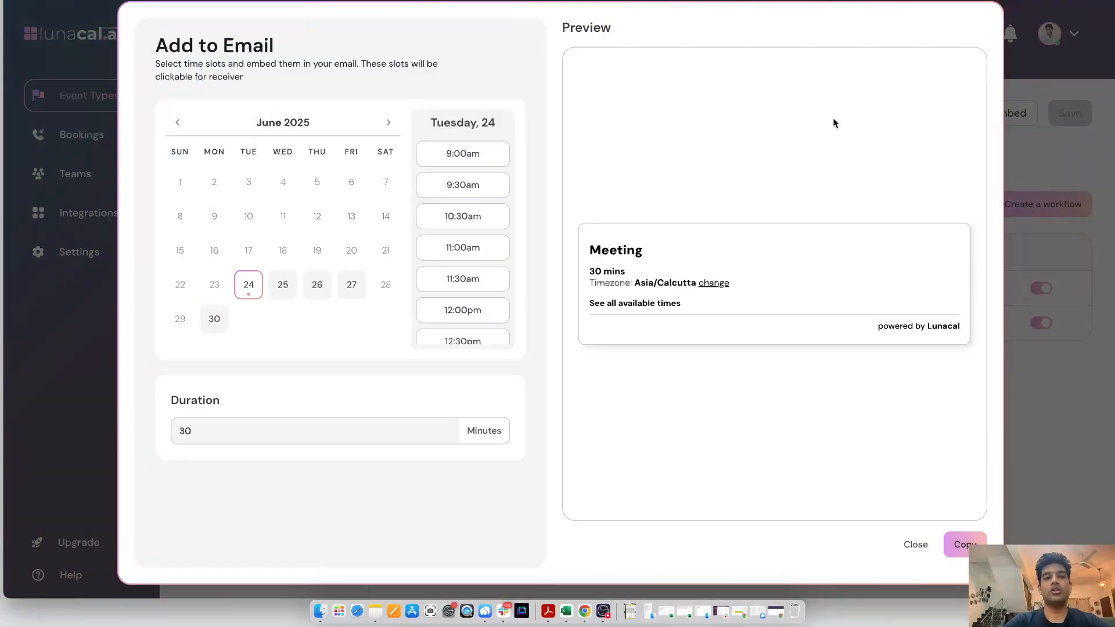
left_click(475, 222)
left_click(475, 250)
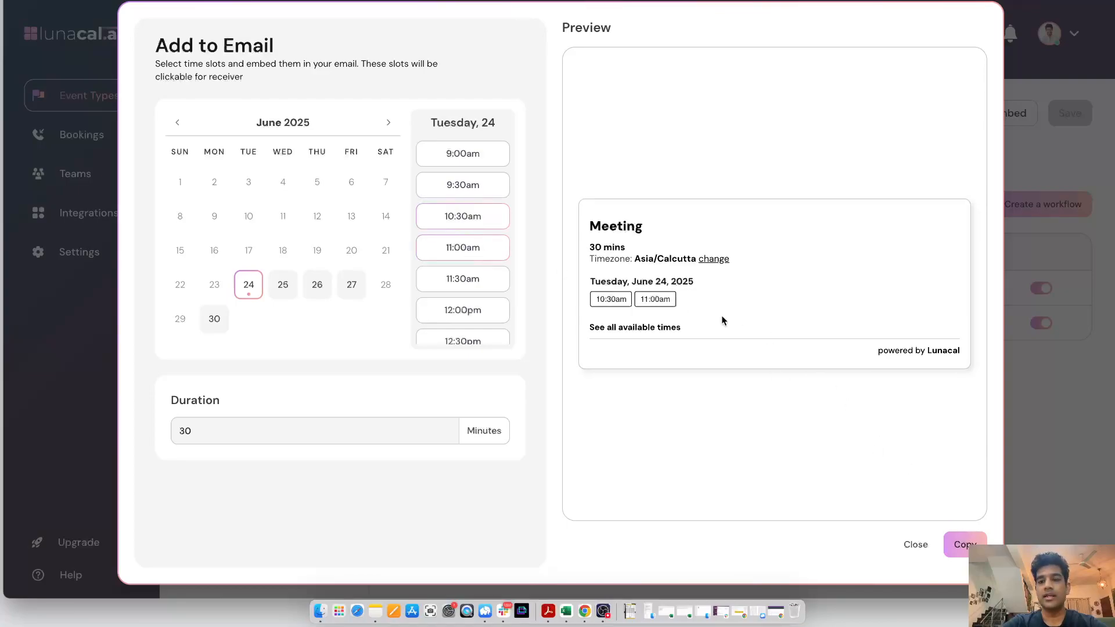
left_click(467, 285)
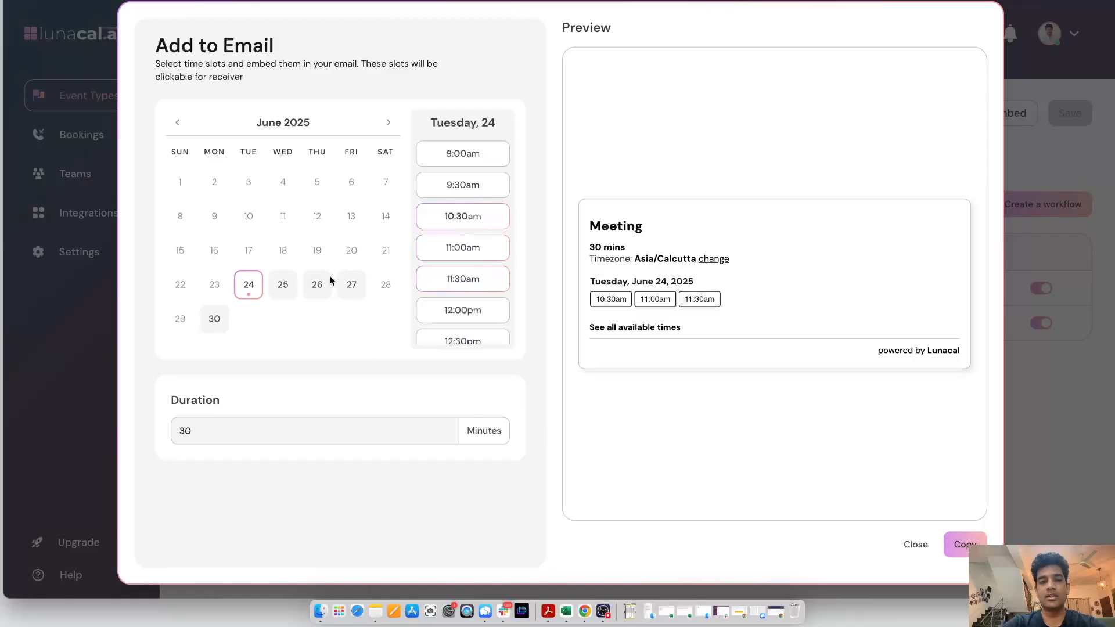
left_click(282, 284)
left_click(452, 216)
left_click(453, 247)
left_click(956, 542)
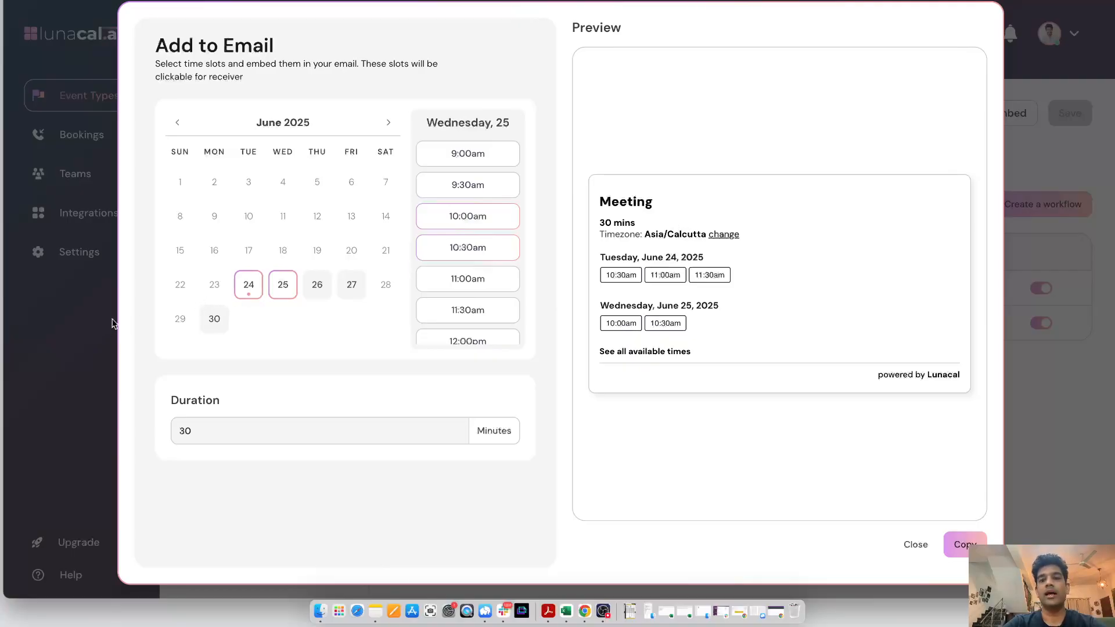
left_click(92, 351)
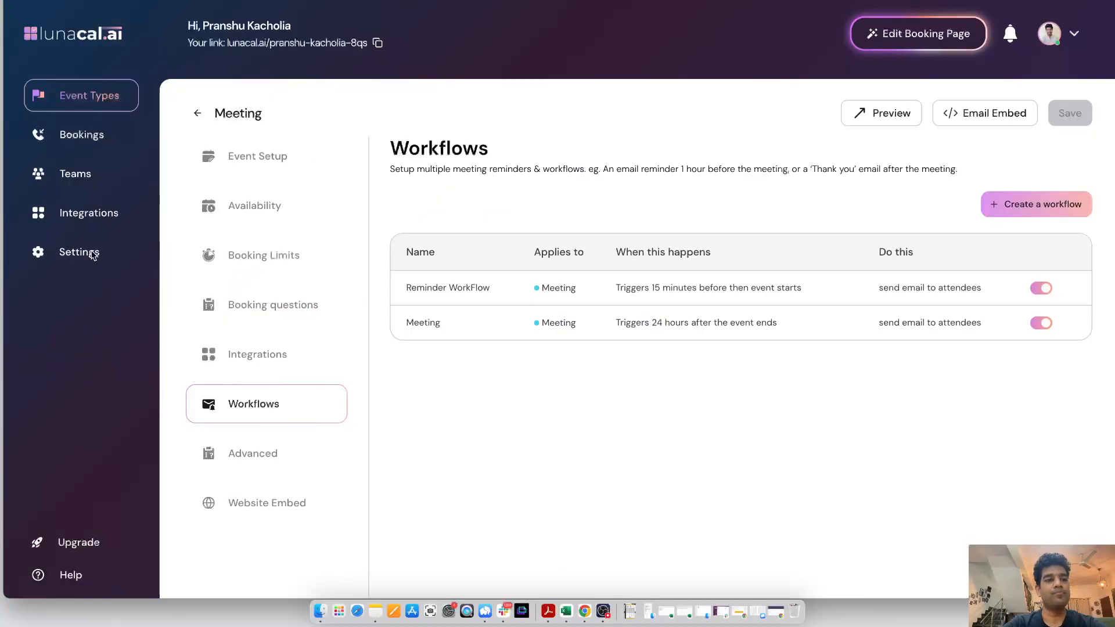
Browse the integration categories Calendar, Conferencing and Payment, then look over the Teams and Event Types pages
left_click(90, 214)
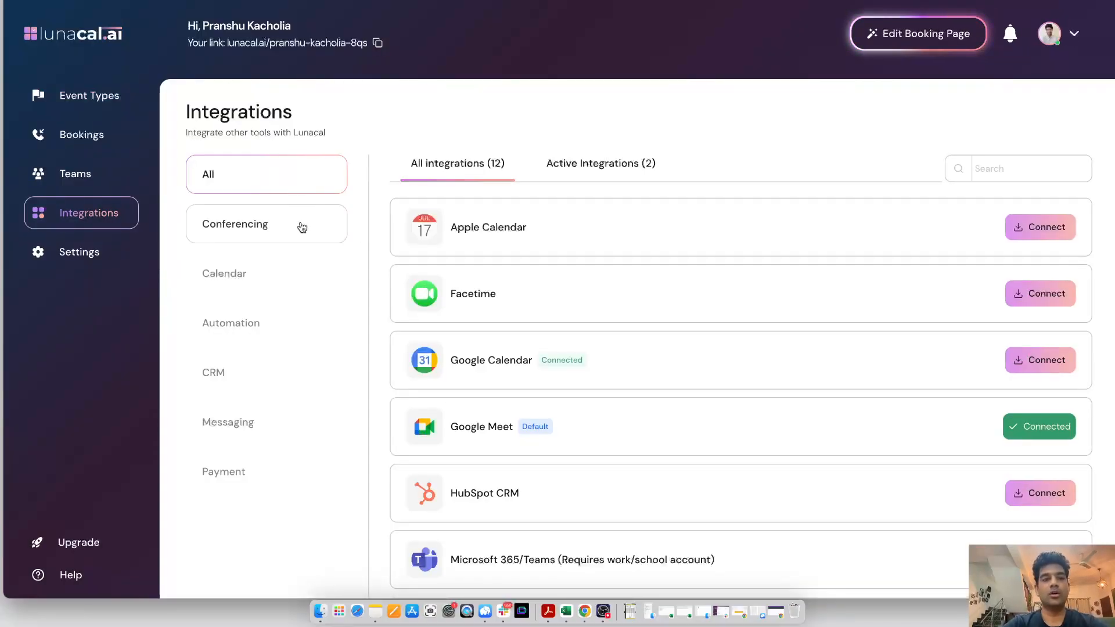
left_click(282, 272)
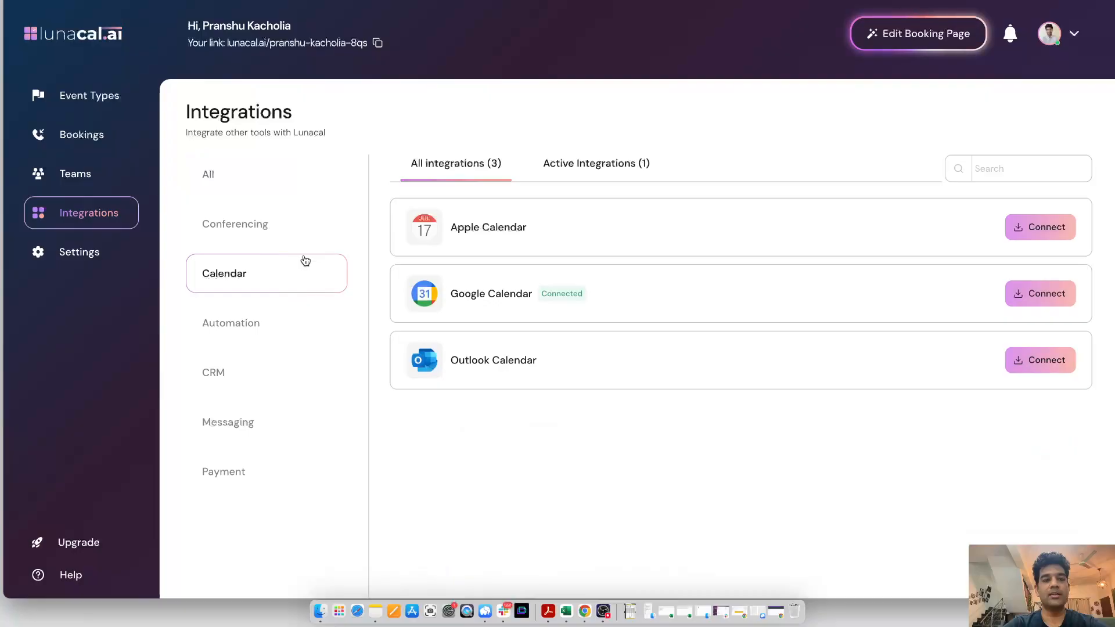
left_click(276, 224)
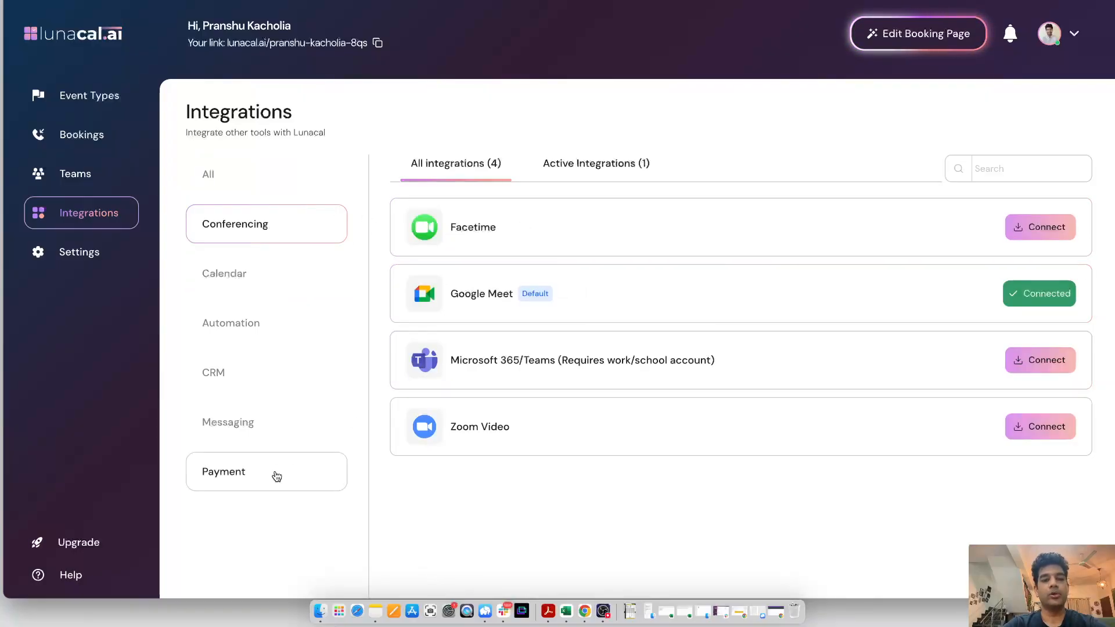
left_click(314, 471)
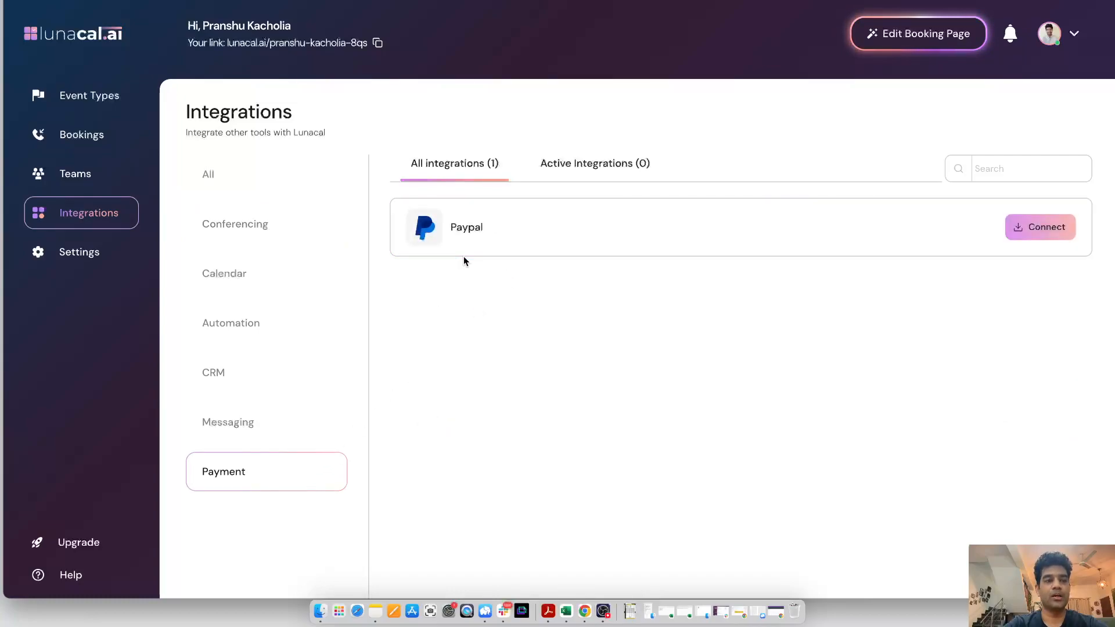
left_click(90, 174)
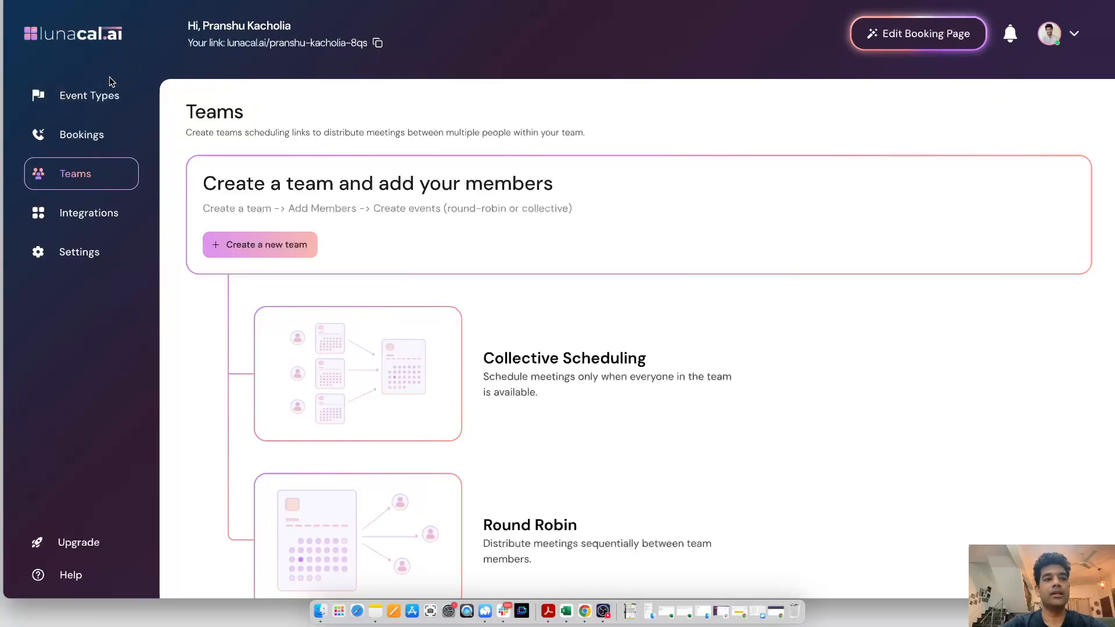
left_click(99, 102)
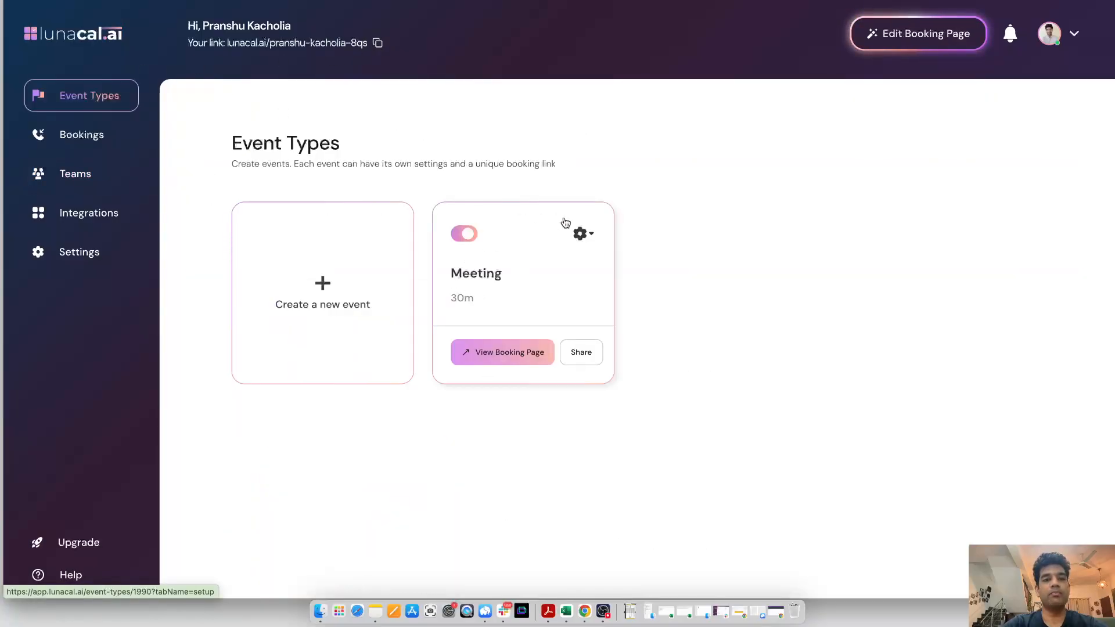
Copy the personal booking link and open it in a new browser tab to view the public booking page
left_click(378, 42)
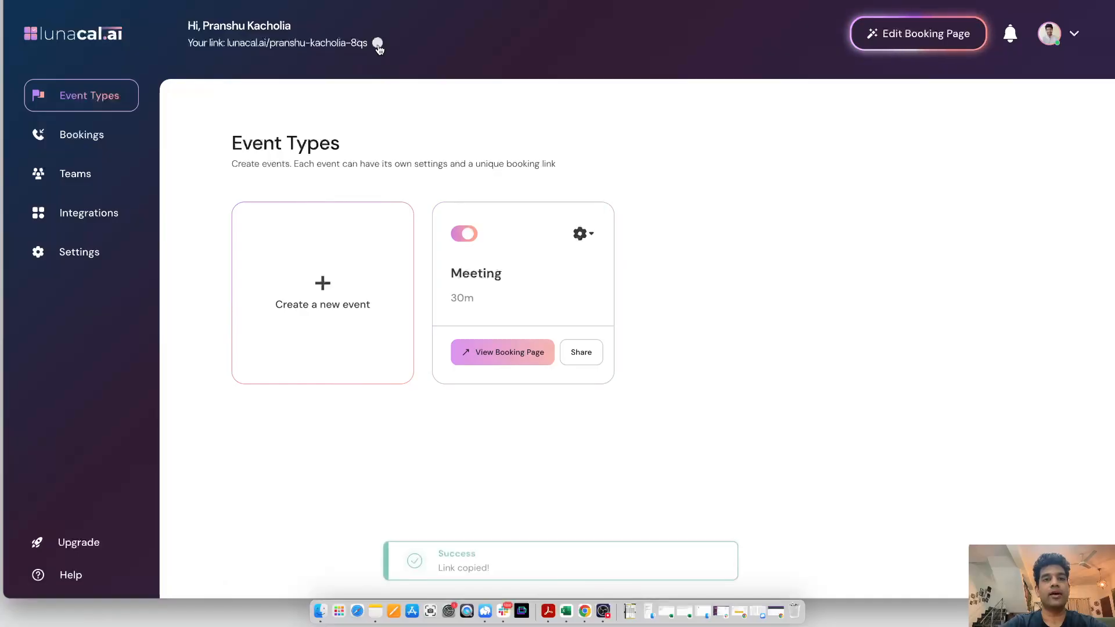
key("super+t")
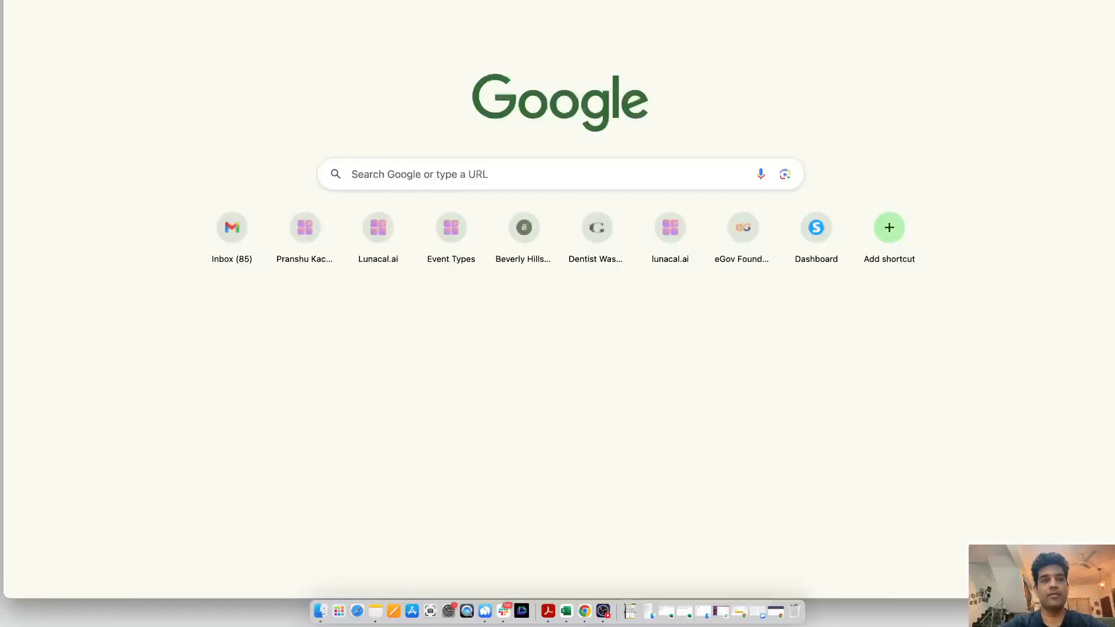
key("super+v")
key("Return")
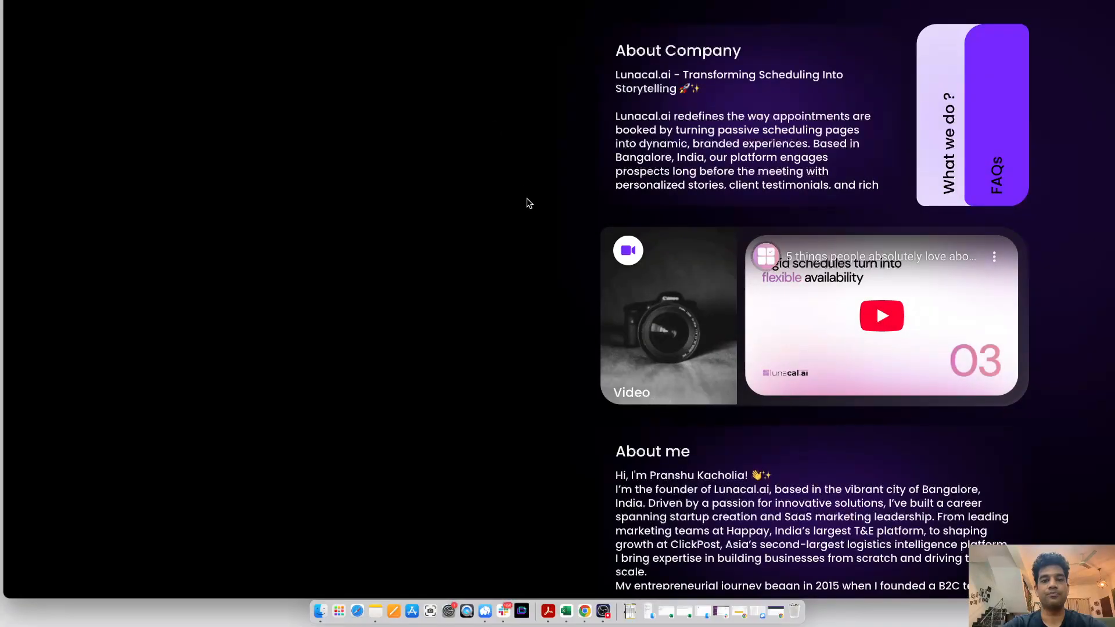
scroll(691, 310, "down", 5)
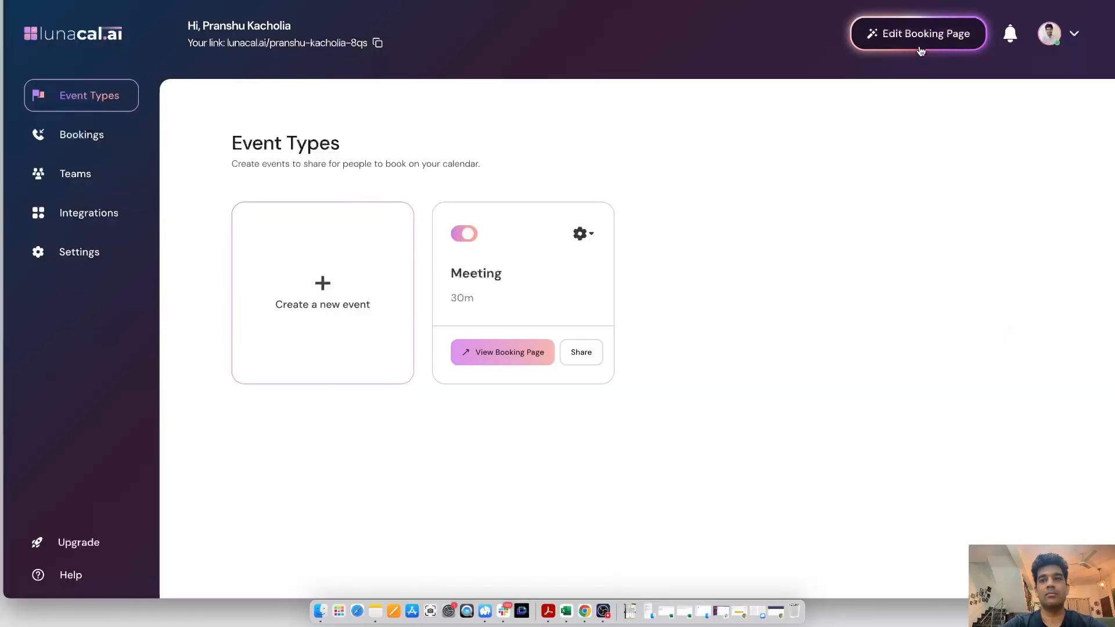
Open the booking page editor and switch the page theme to Professional
left_click(921, 50)
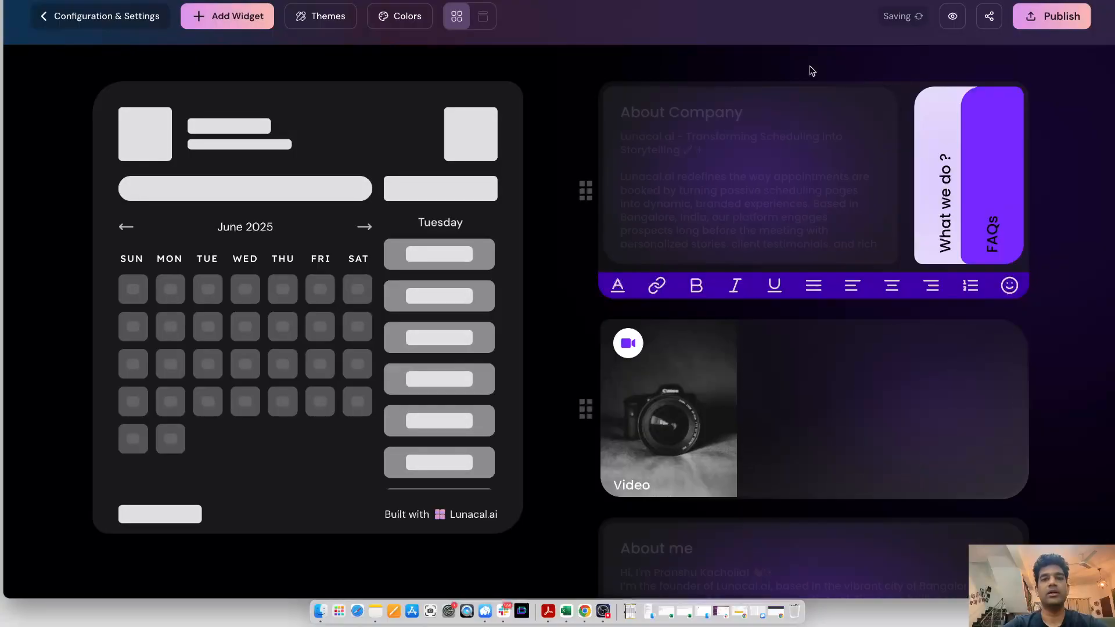
left_click(321, 16)
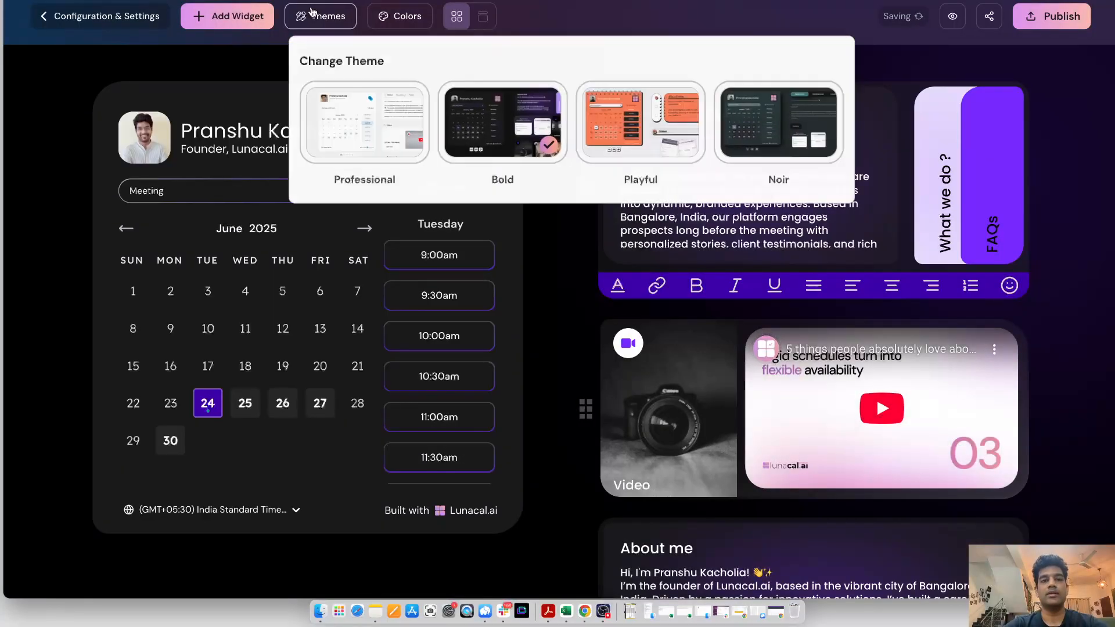
left_click(388, 131)
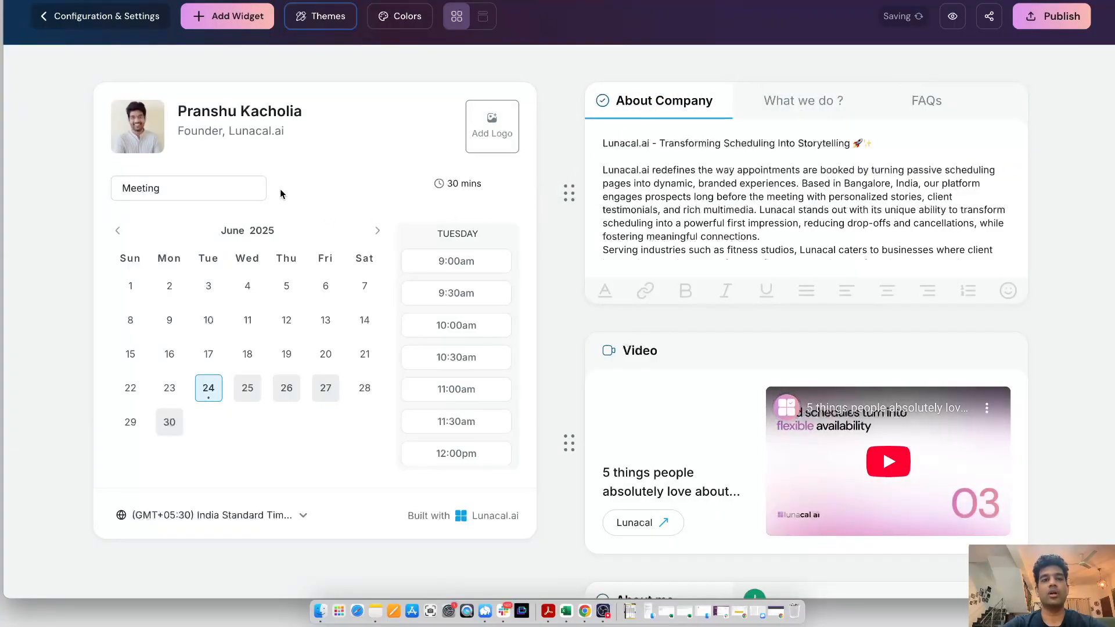